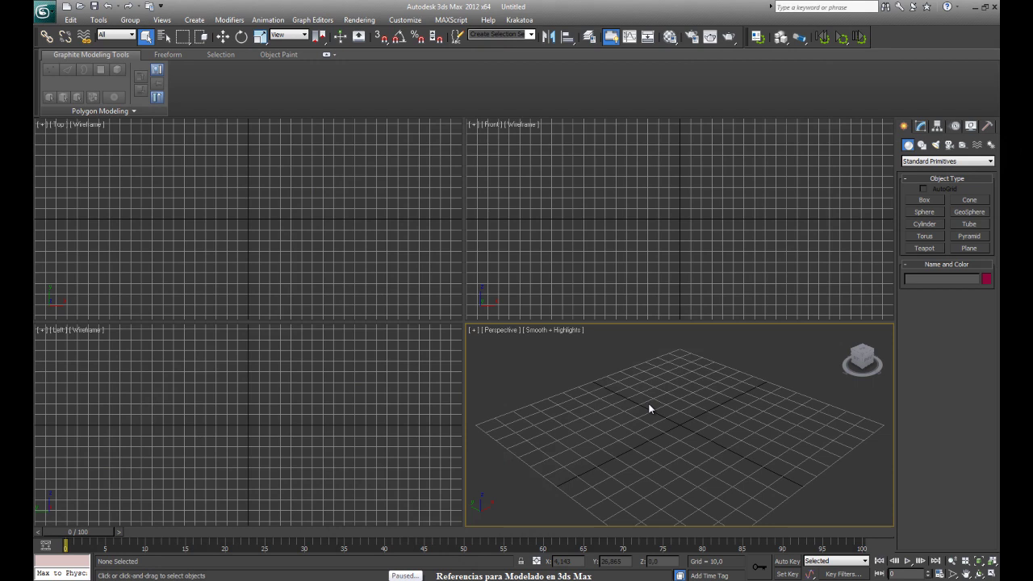
# Step: Create a standing plane in the Front view with 1 length segment and 1 width segment
pyautogui.click(968, 247)
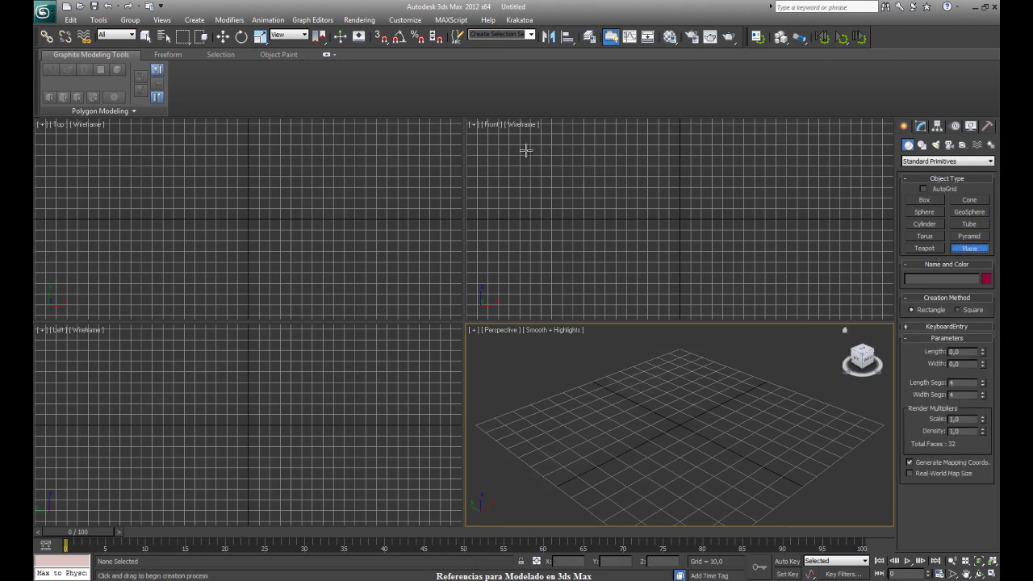
pyautogui.moveTo(559, 138); pyautogui.dragTo(776, 303)
pyautogui.rightClick(684, 205)
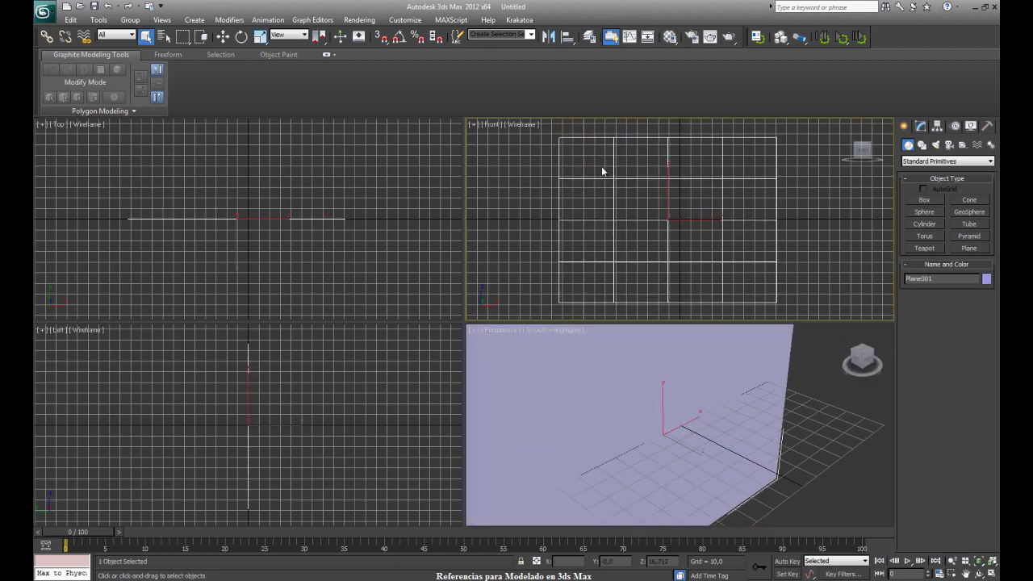
pyautogui.click(920, 127)
pyautogui.moveTo(982, 325); pyautogui.dragTo(981, 334)
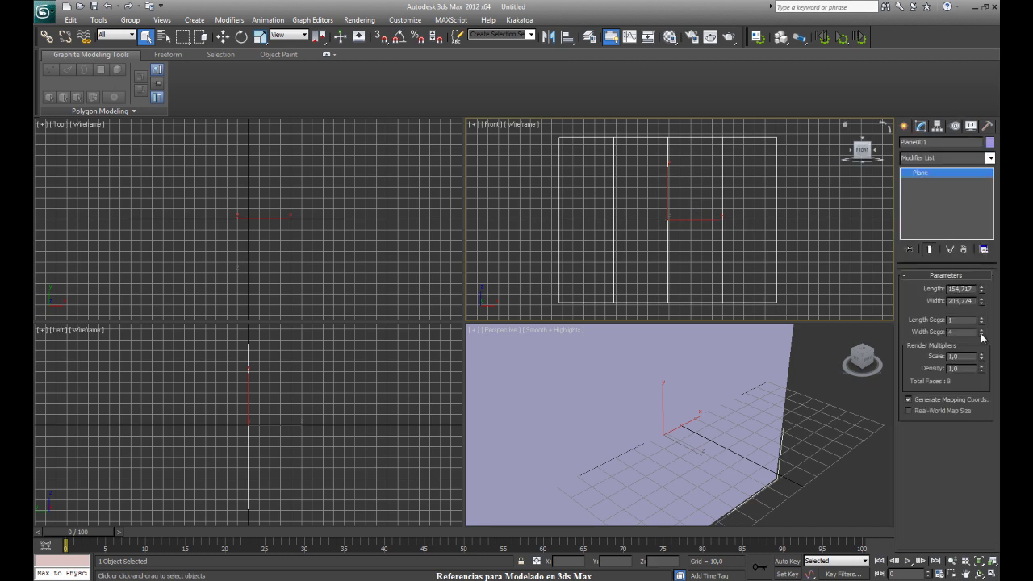
pyautogui.rightClick(981, 332)
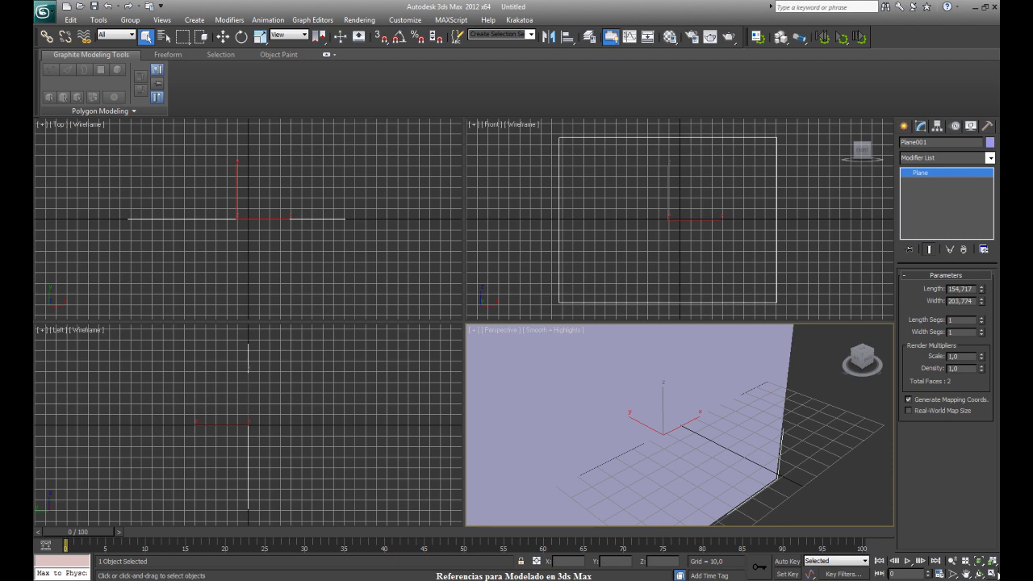
# Step: Maximize the Perspective view, nudge the plane along X, and bring up the Material Editor
pyautogui.click(992, 573)
pyautogui.press('z')
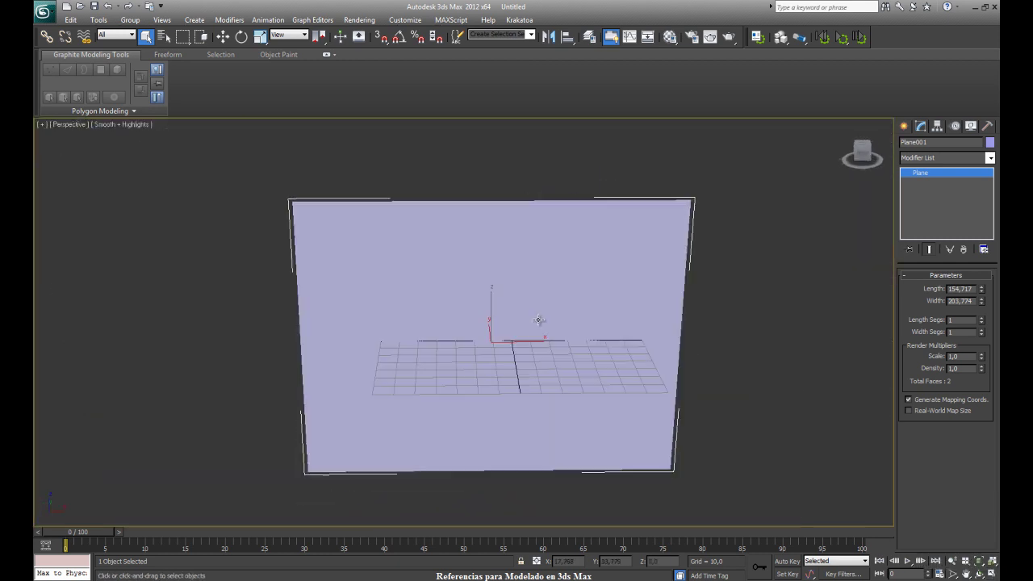
pyautogui.press('w')
pyautogui.moveTo(531, 342); pyautogui.dragTo(544, 343)
pyautogui.click(462, 180)
pyautogui.keyDown('alt'); pyautogui.moveTo(528, 288); pyautogui.dragTo(528, 289, button='middle'); pyautogui.keyUp('alt')
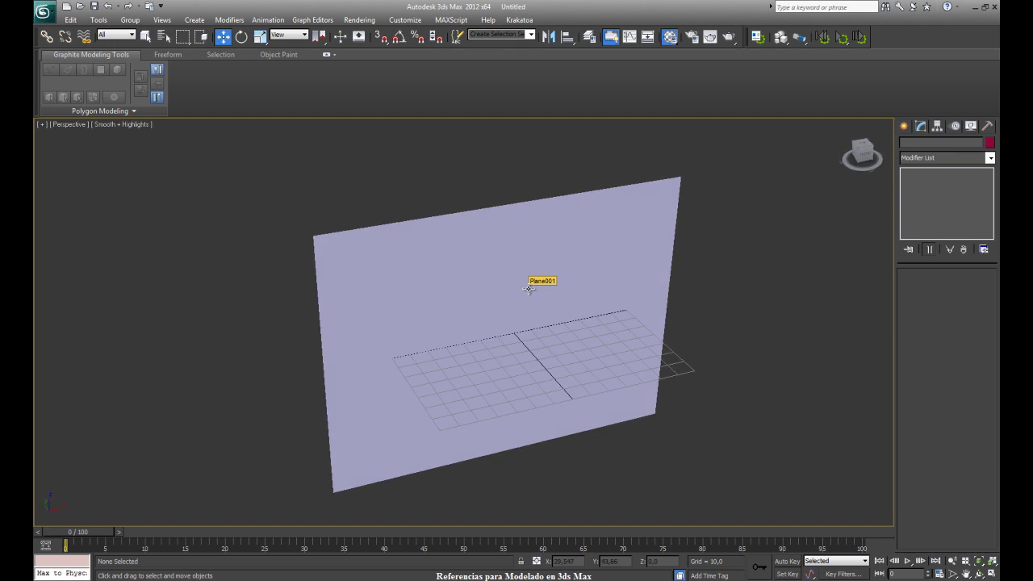
pyautogui.press('m')
pyautogui.moveTo(199, 75); pyautogui.dragTo(754, 66)
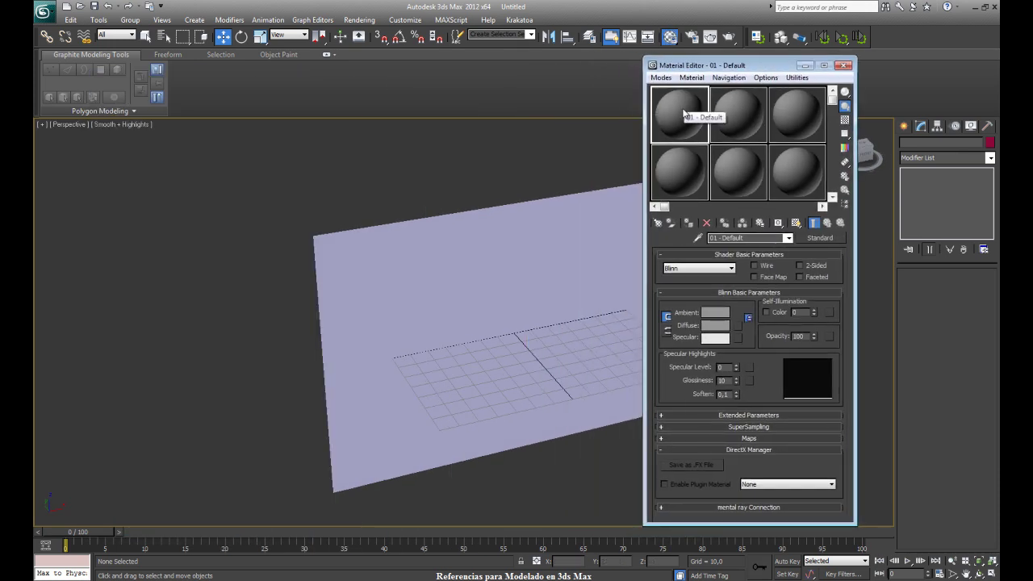
# Step: Apply the first sample material to the plane and give its diffuse a Bitmap map
pyautogui.moveTo(549, 241); pyautogui.dragTo(548, 240)
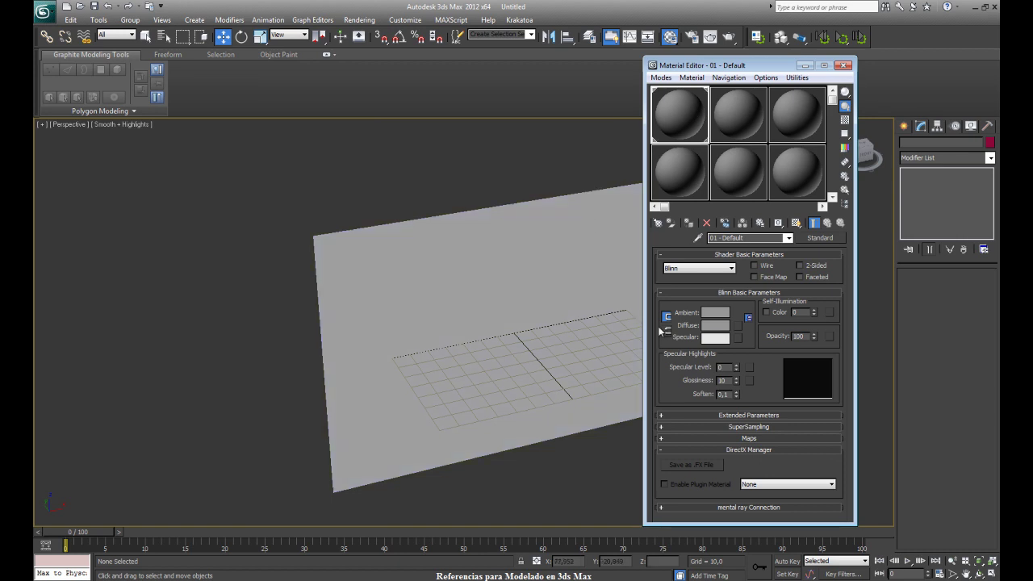
pyautogui.click(737, 325)
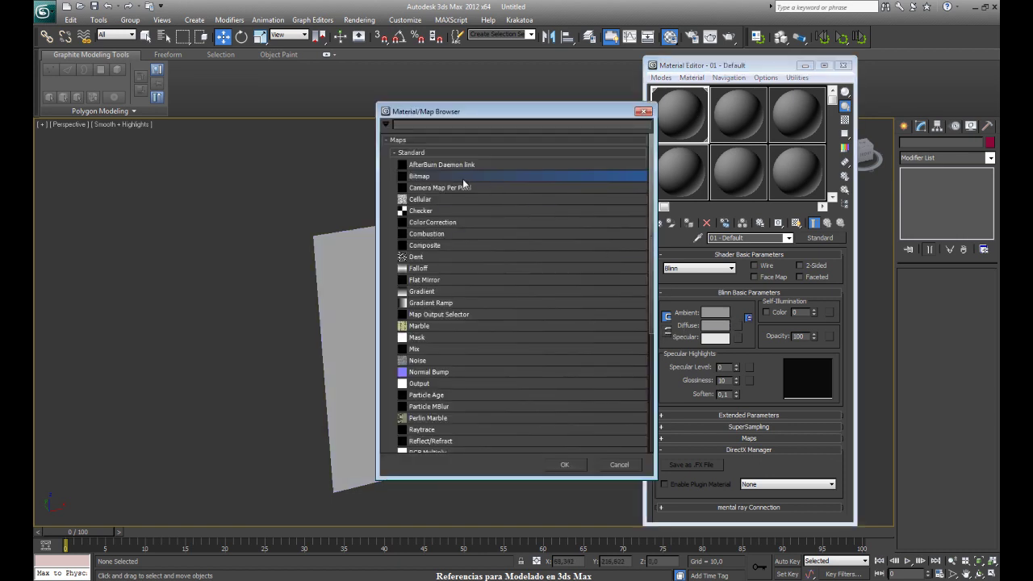
pyautogui.moveTo(322, 131); pyautogui.dragTo(498, 100)
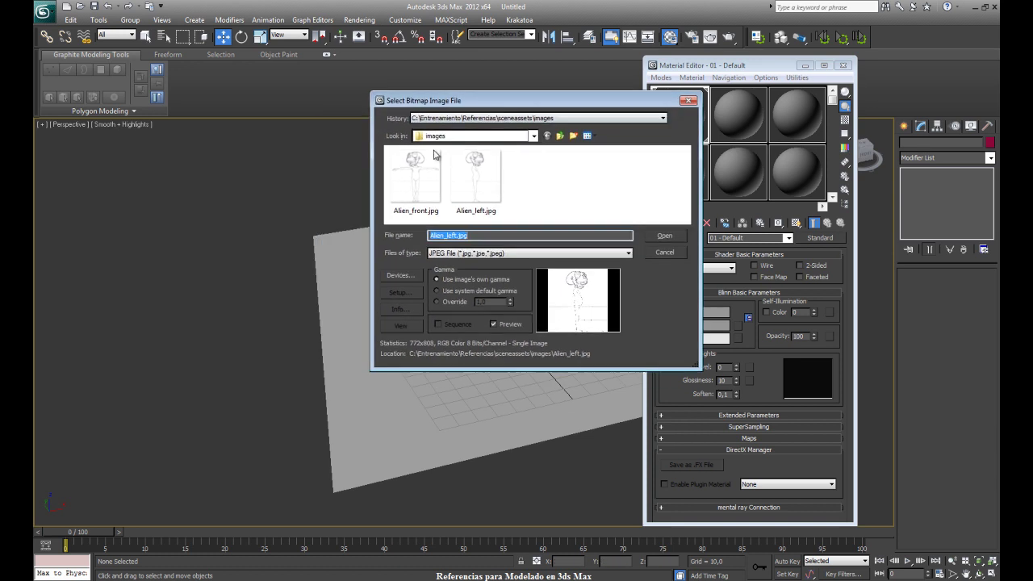
# Step: Load the Alien_front.jpg sketch as the diffuse bitmap, checking its image info first
pyautogui.click(405, 174)
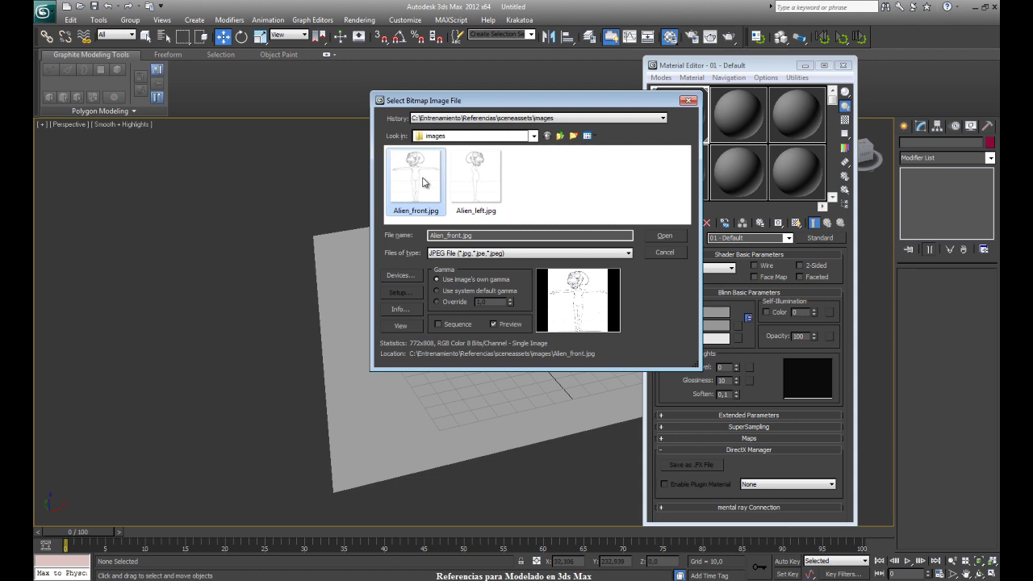
pyautogui.click(401, 308)
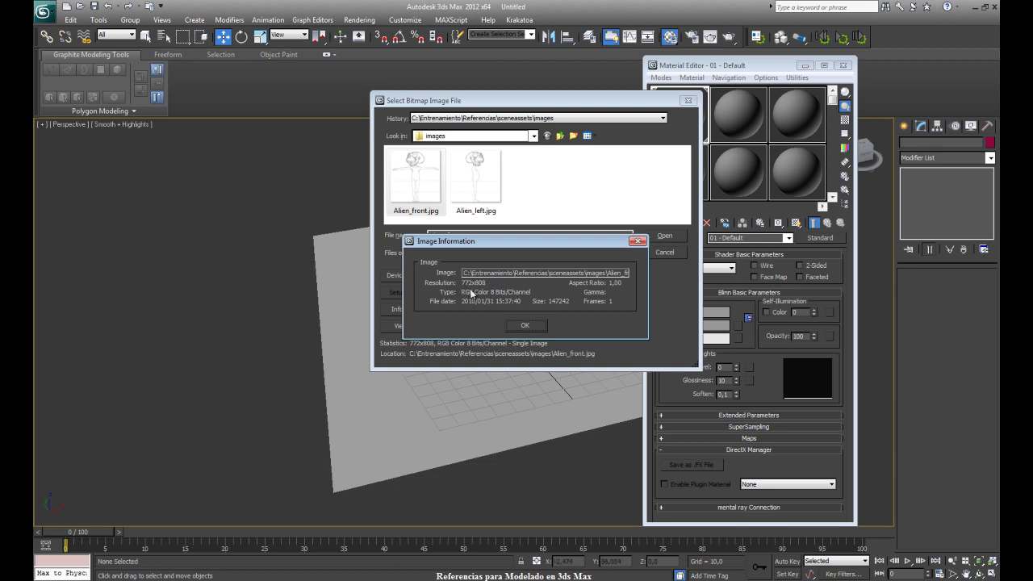
pyautogui.click(525, 327)
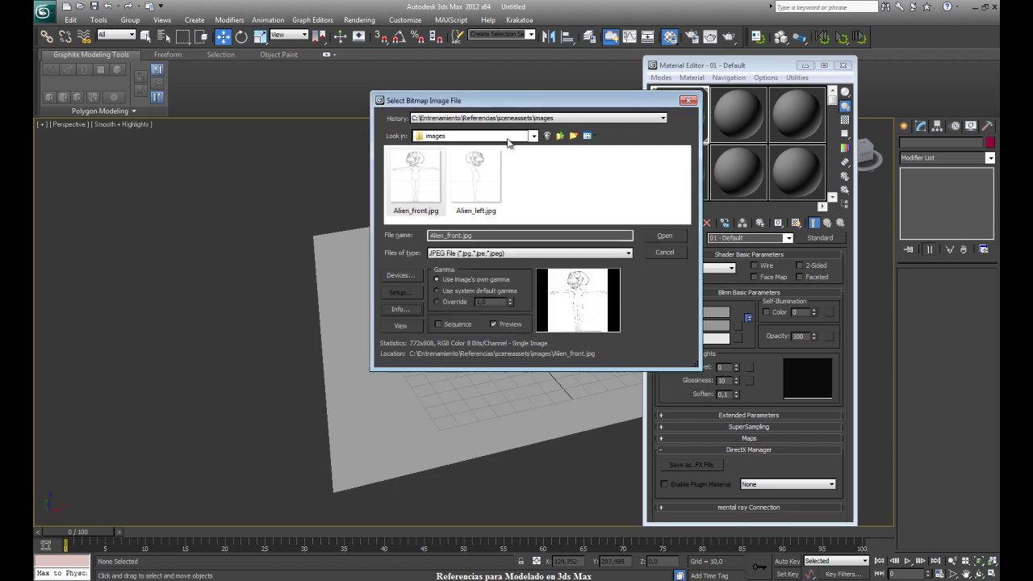
pyautogui.moveTo(512, 101); pyautogui.dragTo(547, 138)
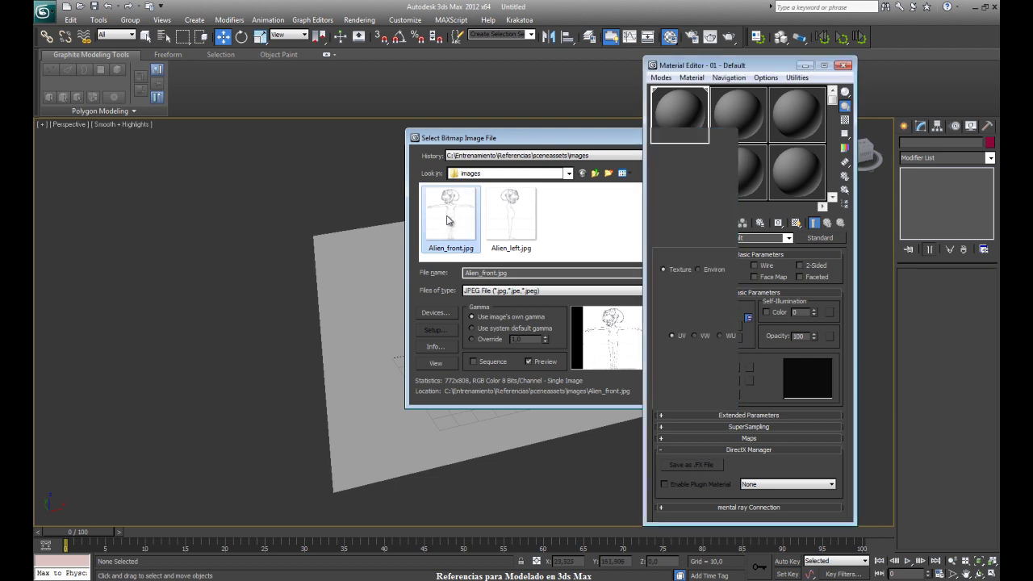
pyautogui.click(699, 273)
pyautogui.click(522, 239)
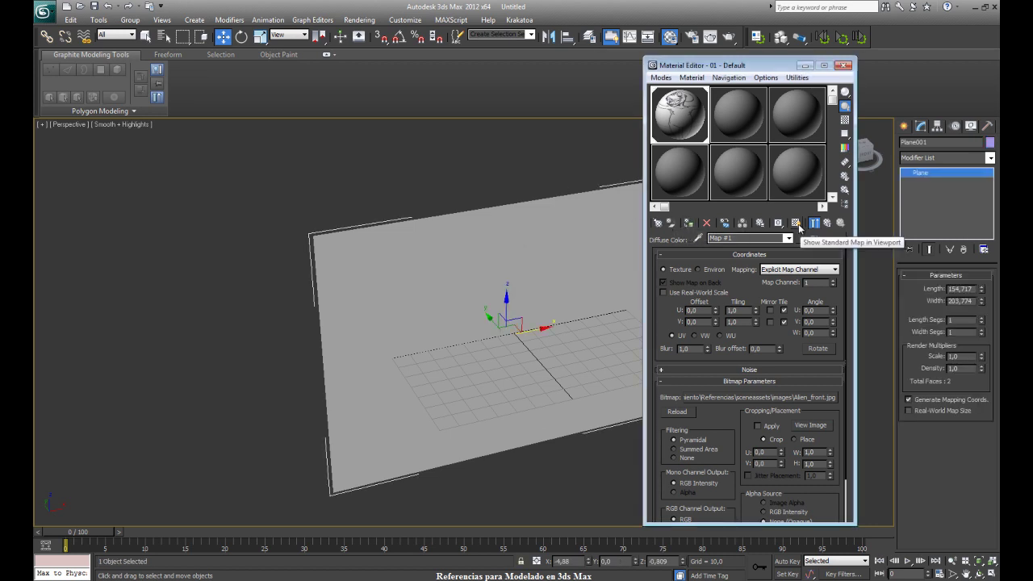
# Step: Show the sketch on the plane in the viewport and resize it to 80,8 by 77,2
pyautogui.click(796, 223)
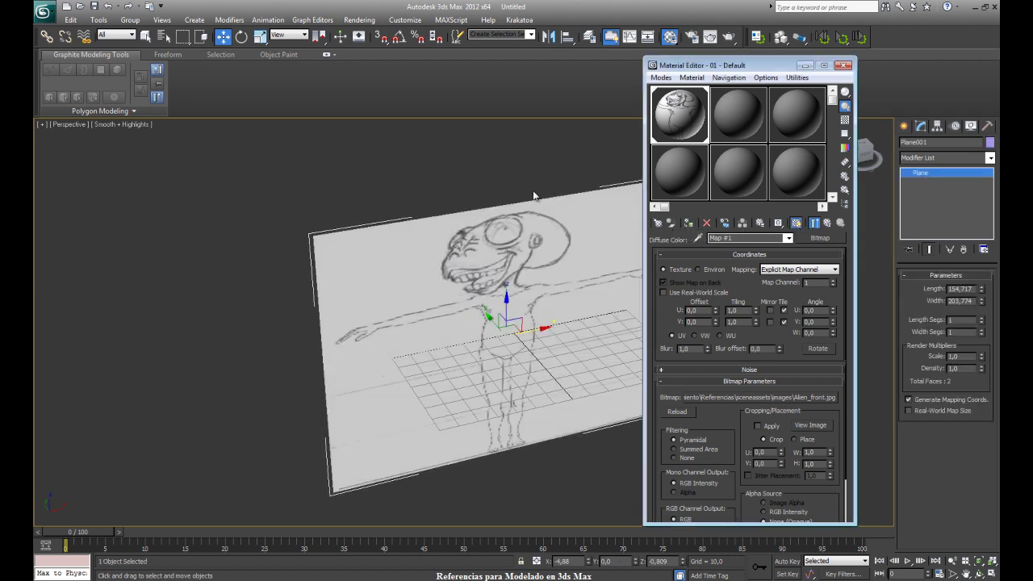
pyautogui.keyDown('alt'); pyautogui.moveTo(452, 242); pyautogui.dragTo(473, 203, button='middle'); pyautogui.keyUp('alt')
pyautogui.moveTo(973, 289); pyautogui.dragTo(949, 289)
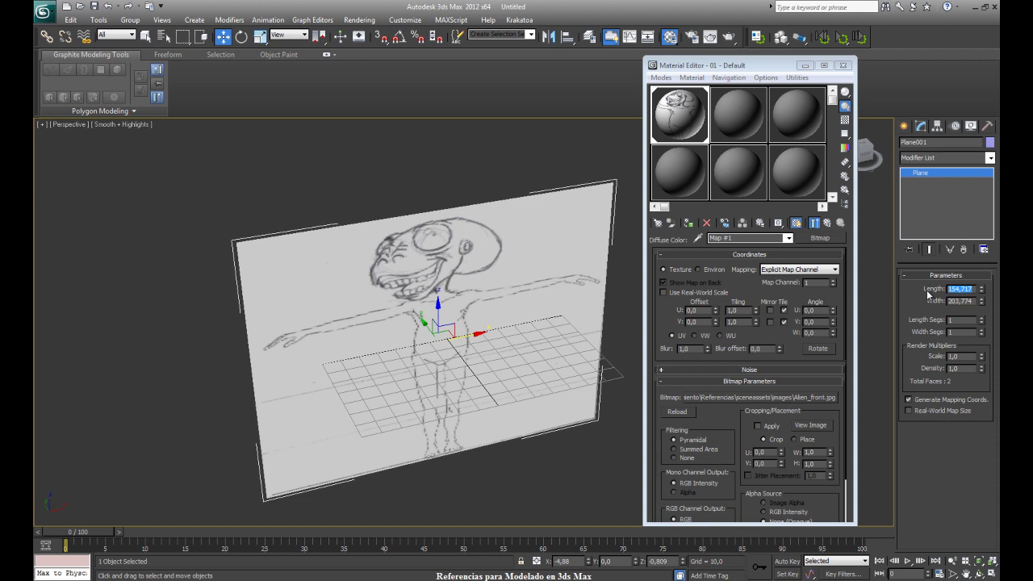
pyautogui.write('80,8')
pyautogui.press('Return')
pyautogui.moveTo(972, 301); pyautogui.dragTo(938, 304)
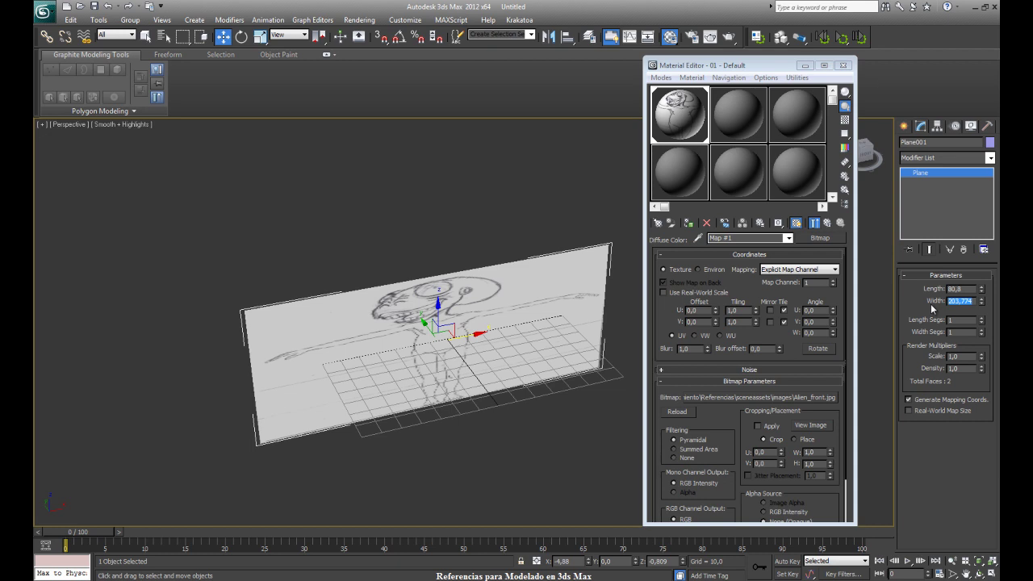
pyautogui.write('77,2')
pyautogui.press('Return')
# Step: Orbit to a more frontal view and reselect the reference plane
pyautogui.moveTo(456, 309)
pyautogui.keyDown('alt'); pyautogui.mouseDown(button='middle')
pyautogui.moveTo(479, 297)
pyautogui.moveTo(295, 247)
pyautogui.mouseUp(button='middle'); pyautogui.keyUp('alt')
pyautogui.scroll(5, 480, 297)
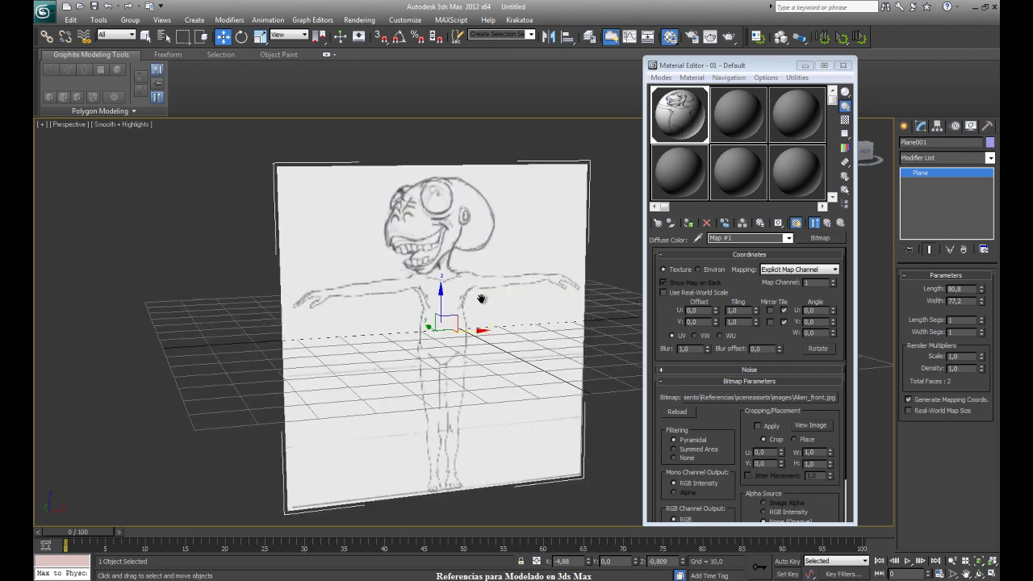
pyautogui.click(146, 36)
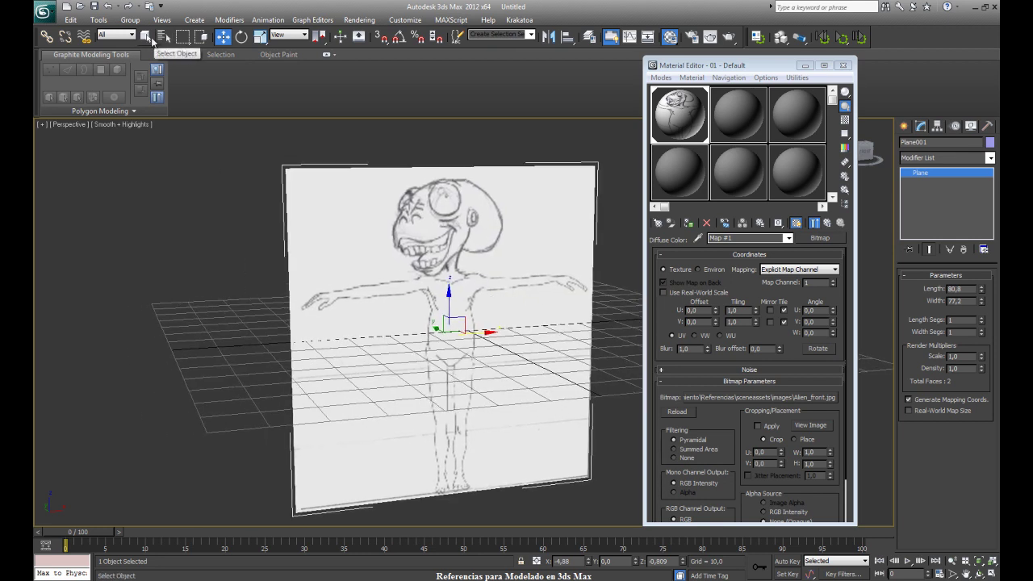
pyautogui.click(238, 174)
pyautogui.keyDown('alt'); pyautogui.moveTo(425, 287); pyautogui.dragTo(462, 297, button='middle'); pyautogui.keyUp('alt')
pyautogui.click(356, 200)
pyautogui.click(263, 193)
pyautogui.click(410, 210)
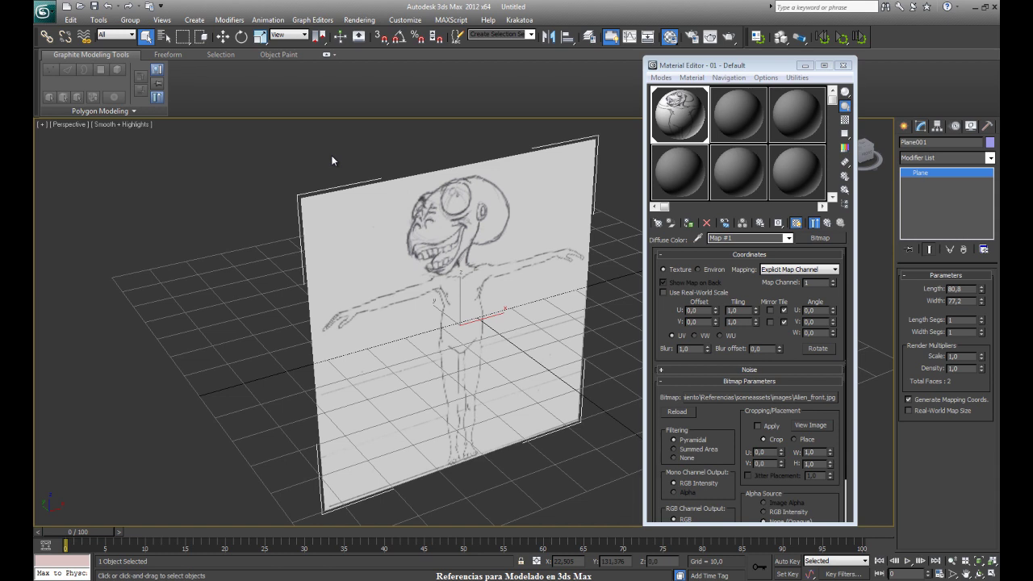
# Step: Clone the plane rotated 90° on Z with angle snap, naming the copy izq
pyautogui.click(240, 38)
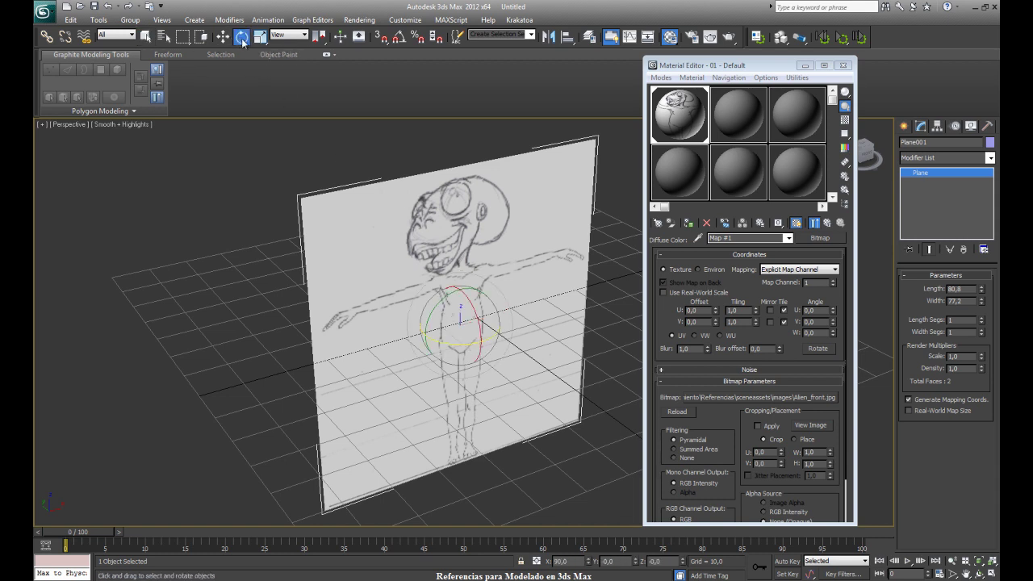
pyautogui.click(399, 39)
pyautogui.keyDown('shift'); pyautogui.moveTo(468, 345); pyautogui.dragTo(416, 358); pyautogui.keyUp('shift')
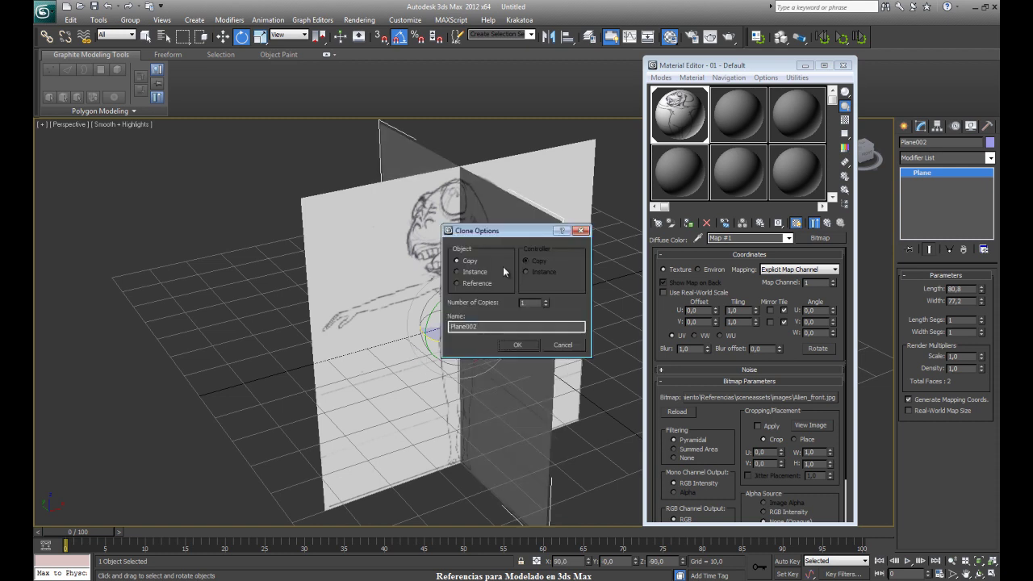
pyautogui.moveTo(496, 232); pyautogui.dragTo(647, 208)
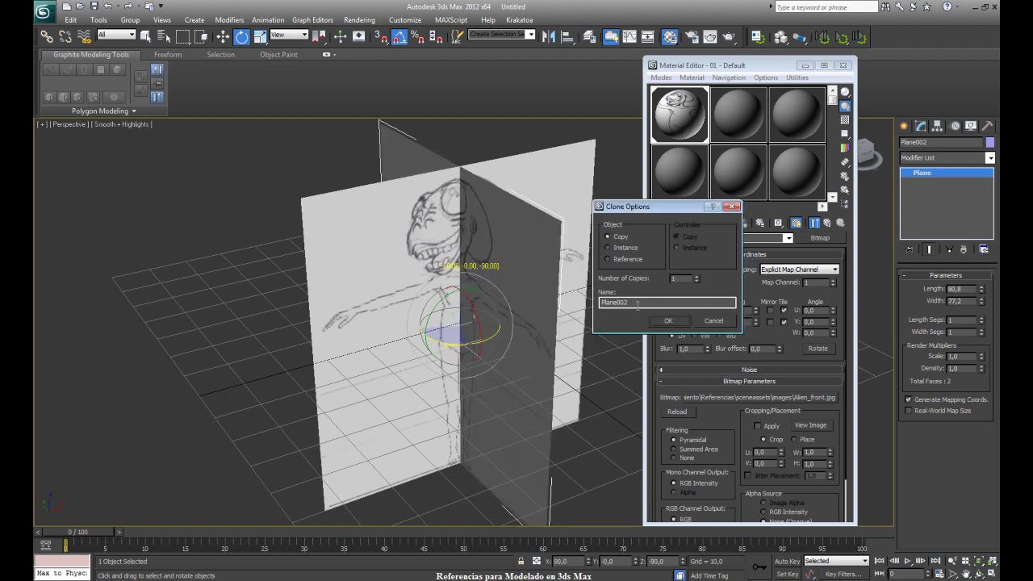
pyautogui.write('izq')
pyautogui.click(682, 324)
pyautogui.moveTo(432, 248)
pyautogui.keyDown('alt'); pyautogui.mouseDown(button='middle')
pyautogui.moveTo(300, 217)
pyautogui.moveTo(490, 246)
pyautogui.moveTo(565, 242)
pyautogui.mouseUp(button='middle'); pyautogui.keyUp('alt')
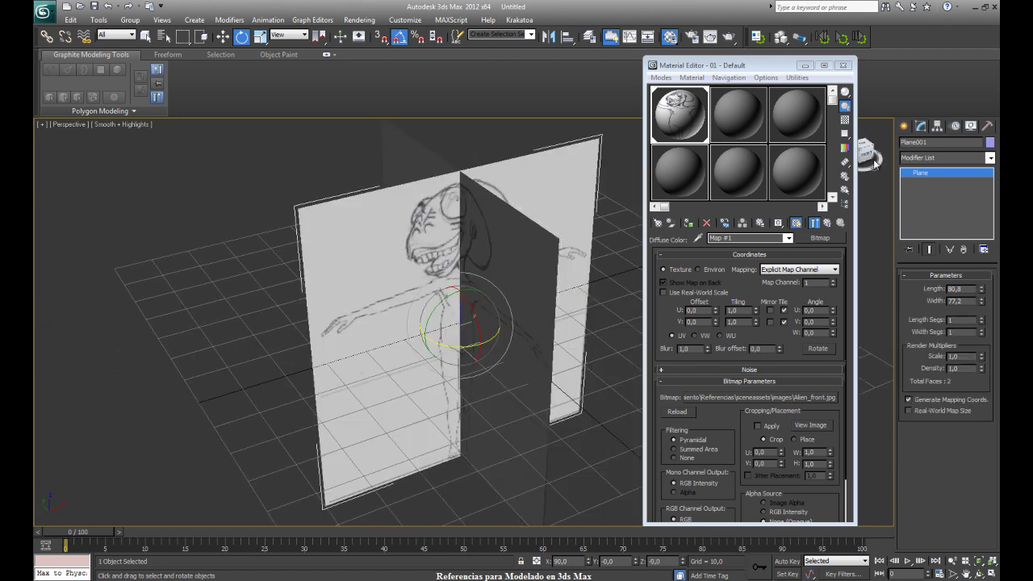
# Step: Rename the original plane to Frente and select the side plane
pyautogui.write('Frente')
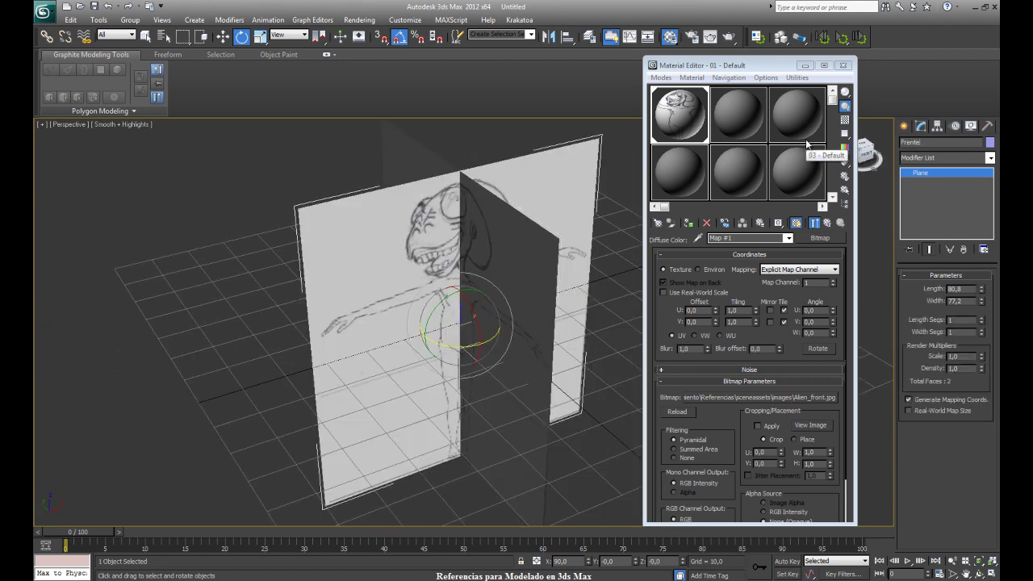
pyautogui.click(329, 168)
pyautogui.click(386, 159)
# Step: Select the izq plane, pick an unused material slot, and give its diffuse a Bitmap map
pyautogui.click(281, 178)
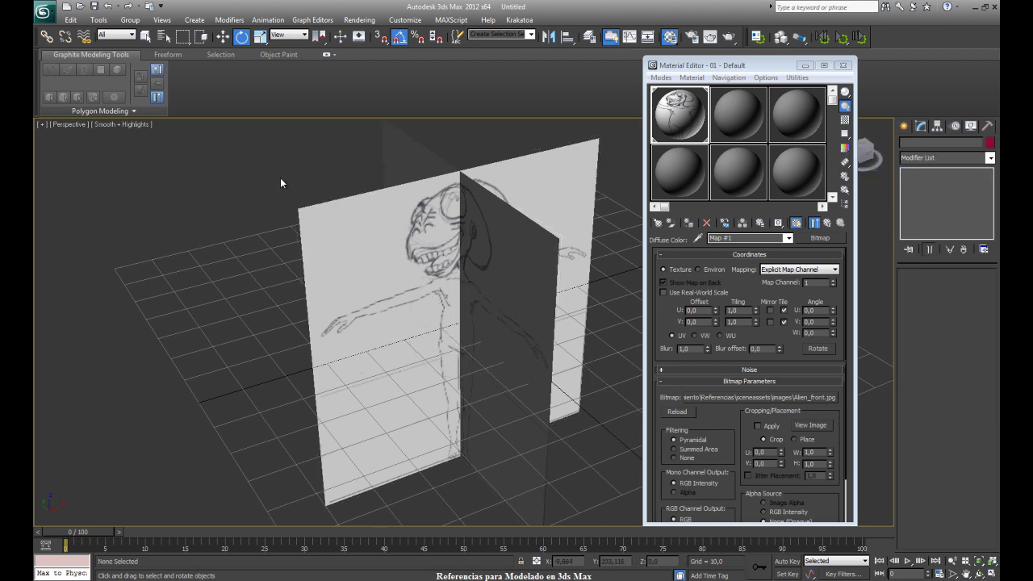
pyautogui.keyDown('alt'); pyautogui.moveTo(411, 263); pyautogui.dragTo(485, 258, button='middle'); pyautogui.keyUp('alt')
pyautogui.click(525, 266)
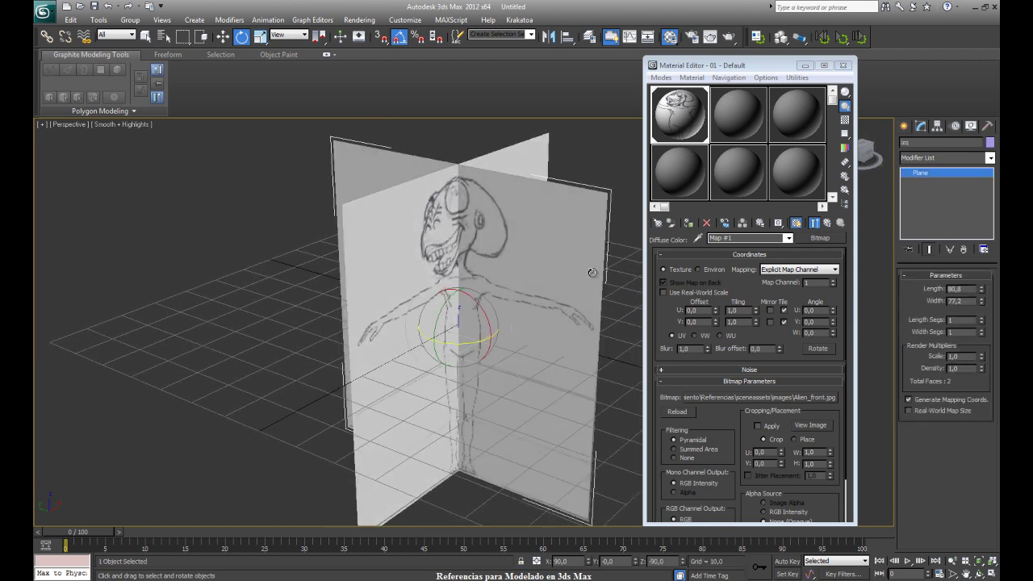
pyautogui.click(739, 121)
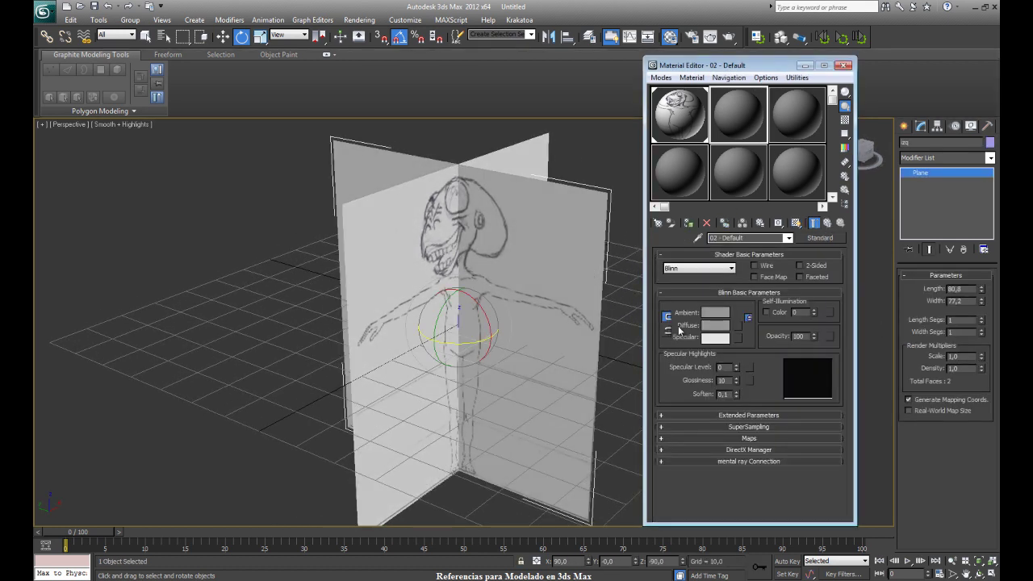
pyautogui.click(736, 326)
pyautogui.doubleClick(435, 176)
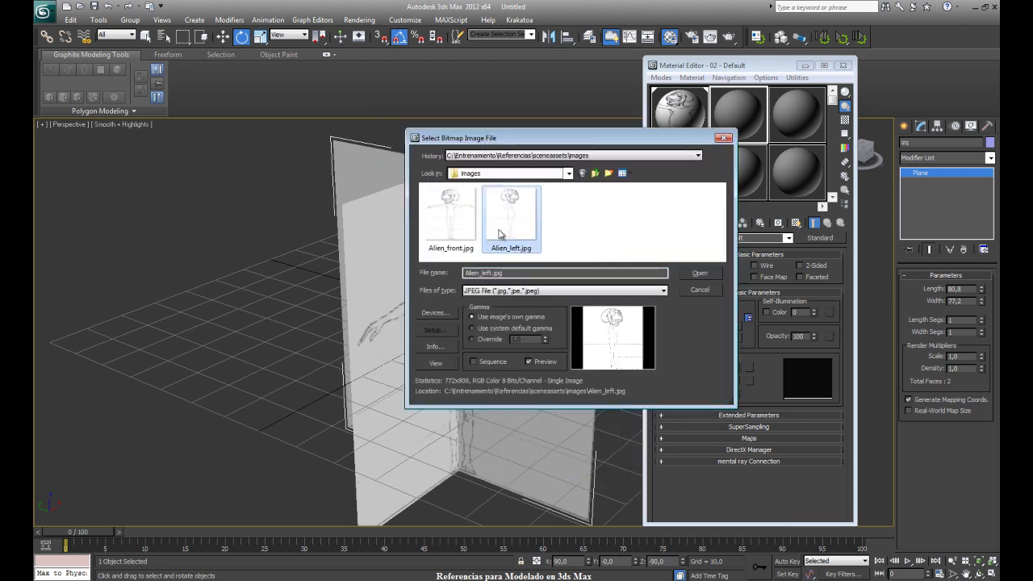
# Step: Load Alien_left.jpg as the diffuse map, assign it to izq, and show it in the viewport
pyautogui.click(452, 214)
pyautogui.click(508, 213)
pyautogui.click(452, 213)
pyautogui.click(507, 216)
pyautogui.click(700, 274)
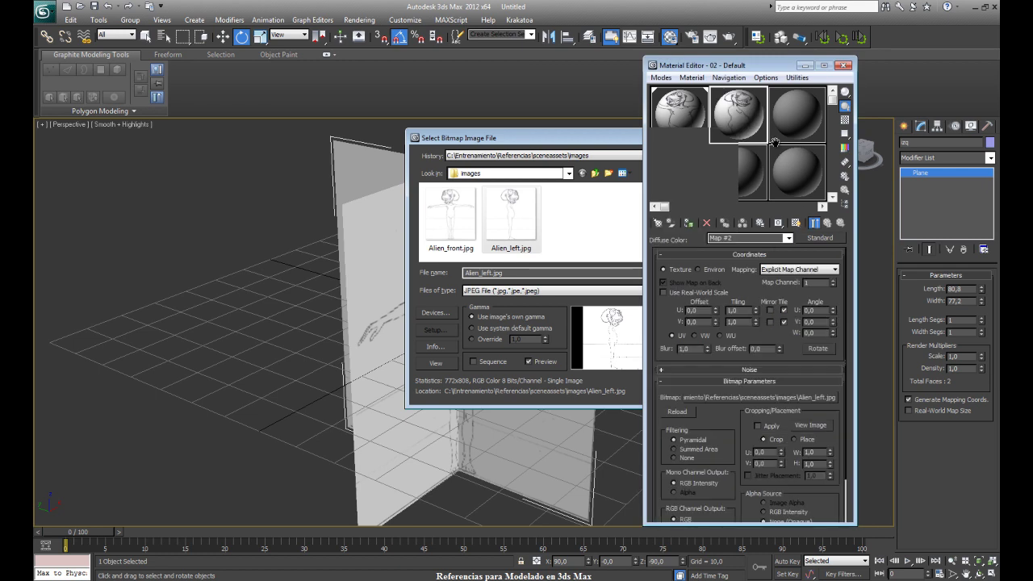
pyautogui.click(688, 223)
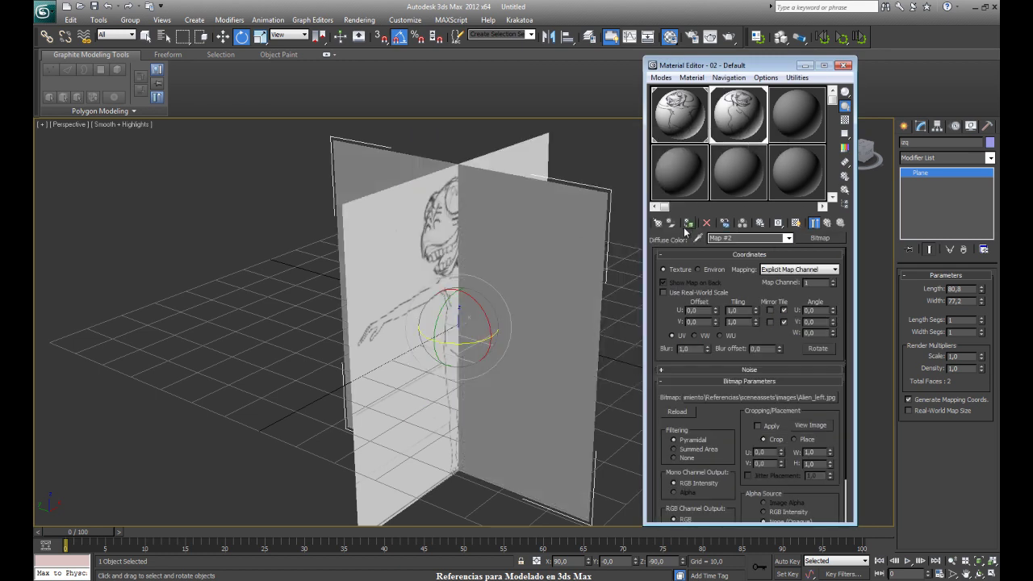
pyautogui.click(796, 223)
# Step: Move the izq and Frente planes so their edges meet in a corner
pyautogui.moveTo(519, 241)
pyautogui.keyDown('alt'); pyautogui.mouseDown(button='middle')
pyautogui.moveTo(506, 229)
pyautogui.moveTo(572, 233)
pyautogui.moveTo(539, 226)
pyautogui.moveTo(546, 221)
pyautogui.moveTo(448, 226)
pyautogui.moveTo(501, 270)
pyautogui.moveTo(482, 268)
pyautogui.mouseUp(button='middle'); pyautogui.keyUp('alt')
pyautogui.scroll(-3, 502, 279)
pyautogui.moveTo(458, 232)
pyautogui.keyDown('alt'); pyautogui.mouseDown(button='middle')
pyautogui.moveTo(452, 248)
pyautogui.moveTo(391, 204)
pyautogui.mouseUp(button='middle'); pyautogui.keyUp('alt')
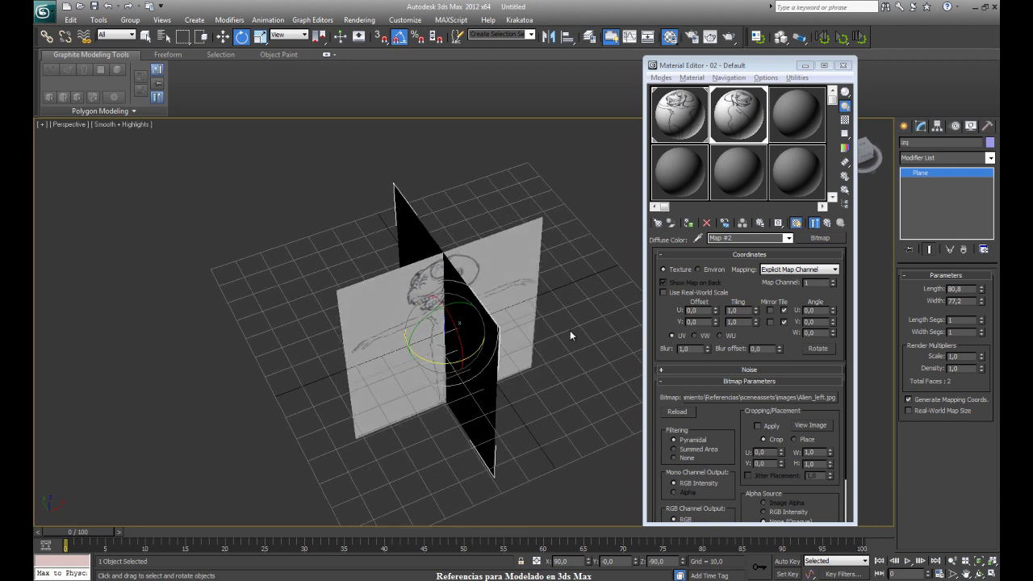
pyautogui.press('w')
pyautogui.moveTo(494, 321); pyautogui.dragTo(595, 288)
pyautogui.click(457, 348)
pyautogui.moveTo(428, 309); pyautogui.dragTo(397, 250)
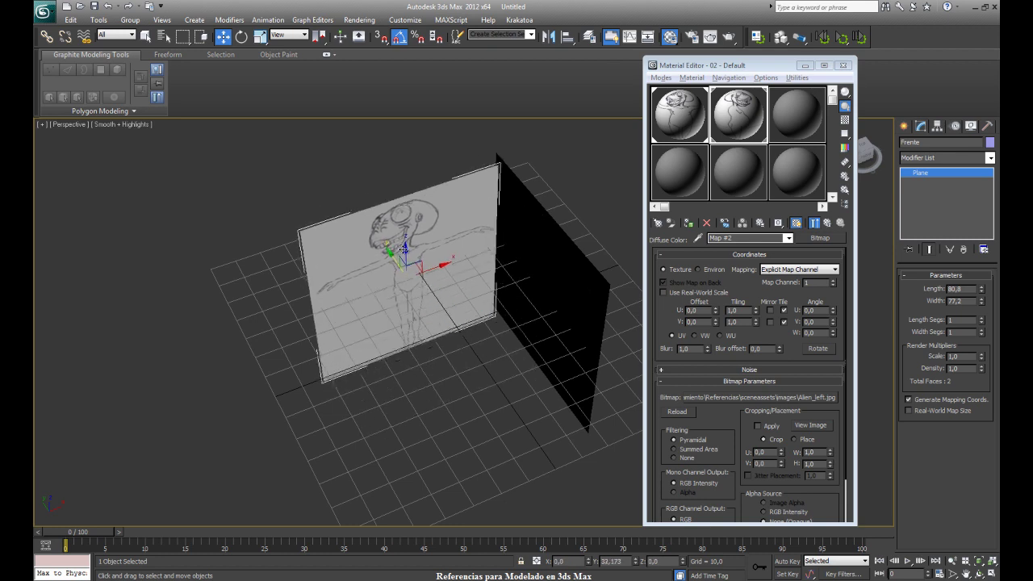
pyautogui.hotkey('ctrl', 'd')
pyautogui.moveTo(398, 246)
pyautogui.keyDown('alt'); pyautogui.mouseDown(button='middle')
pyautogui.moveTo(481, 258)
pyautogui.moveTo(468, 259)
pyautogui.mouseUp(button='middle'); pyautogui.keyUp('alt')
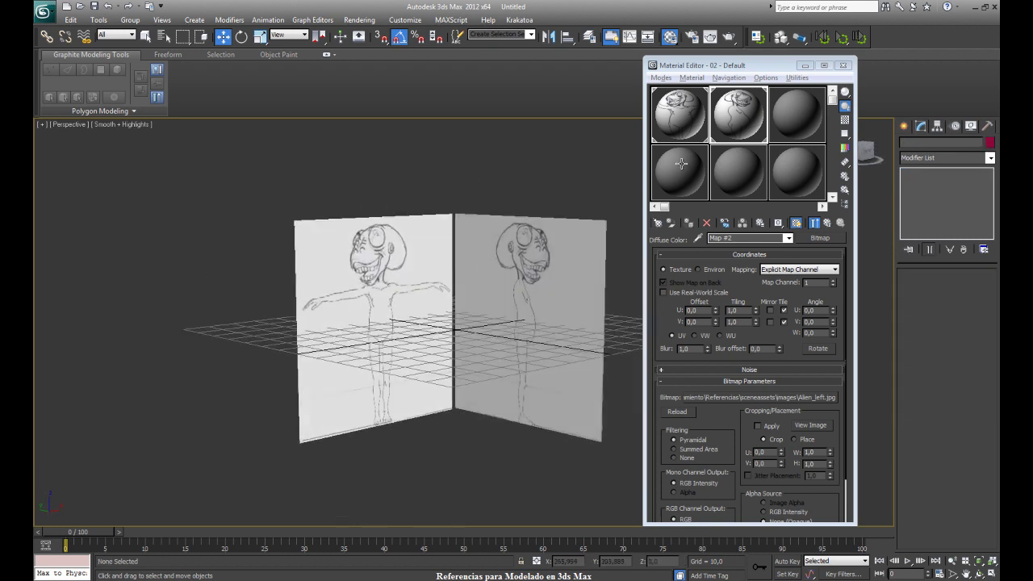
# Step: Close the Material Editor and create a sphere where the two planes meet
pyautogui.click(842, 65)
pyautogui.click(904, 126)
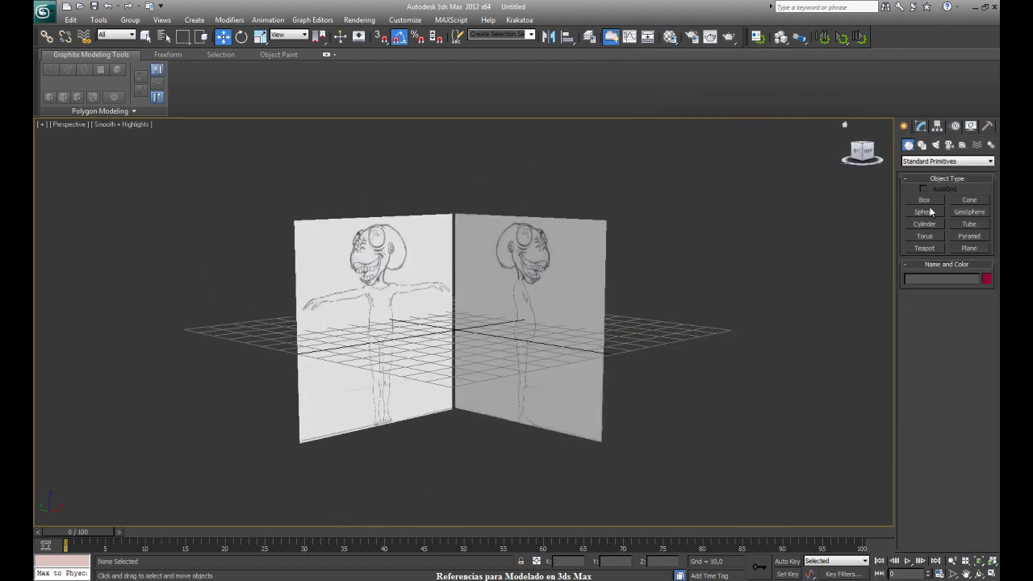
pyautogui.click(925, 211)
pyautogui.moveTo(453, 330); pyautogui.dragTo(463, 338)
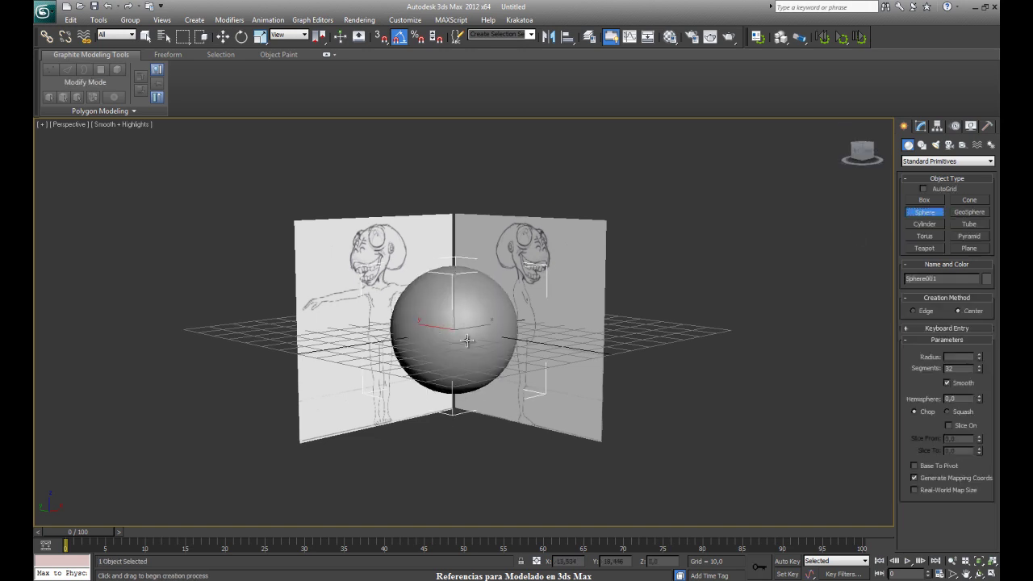
pyautogui.press('w')
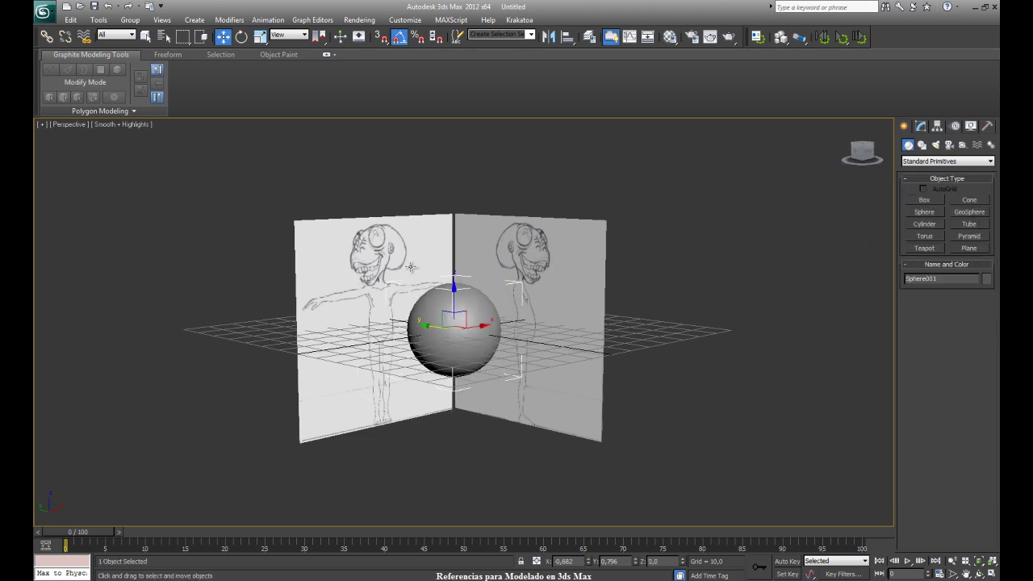
pyautogui.keyDown('alt'); pyautogui.moveTo(412, 268); pyautogui.dragTo(439, 265, button='middle'); pyautogui.keyUp('alt')
pyautogui.scroll(3, 439, 266)
pyautogui.moveTo(759, 263)
pyautogui.keyDown('alt'); pyautogui.mouseDown(button='middle')
pyautogui.moveTo(564, 276)
pyautogui.moveTo(535, 301)
pyautogui.moveTo(533, 253)
pyautogui.moveTo(723, 256)
pyautogui.moveTo(496, 258)
pyautogui.moveTo(487, 272)
pyautogui.moveTo(605, 279)
pyautogui.moveTo(667, 264)
pyautogui.moveTo(516, 242)
pyautogui.moveTo(405, 187)
pyautogui.moveTo(447, 216)
pyautogui.mouseUp(button='middle'); pyautogui.keyUp('alt')
pyautogui.scroll(-3, 666, 264)
# Step: Move the Frente plane back along Y and select both reference planes
pyautogui.click(429, 161)
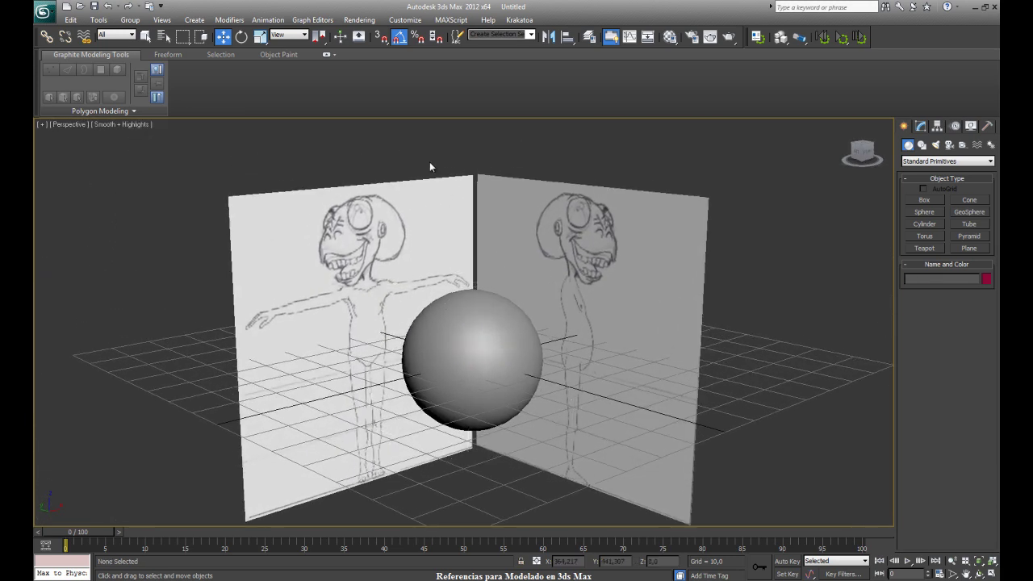
pyautogui.moveTo(516, 201)
pyautogui.keyDown('alt'); pyautogui.mouseDown(button='middle')
pyautogui.moveTo(572, 277)
pyautogui.moveTo(429, 277)
pyautogui.moveTo(599, 285)
pyautogui.mouseUp(button='middle'); pyautogui.keyUp('alt')
pyautogui.click(479, 243)
pyautogui.moveTo(470, 293)
pyautogui.mouseDown()
pyautogui.moveTo(431, 225)
pyautogui.moveTo(460, 192)
pyautogui.mouseUp()
pyautogui.hotkey('ctrl', 'd')
pyautogui.keyDown('alt'); pyautogui.moveTo(451, 214); pyautogui.dragTo(412, 193, button='middle'); pyautogui.keyUp('alt')
pyautogui.moveTo(411, 193); pyautogui.dragTo(485, 238)
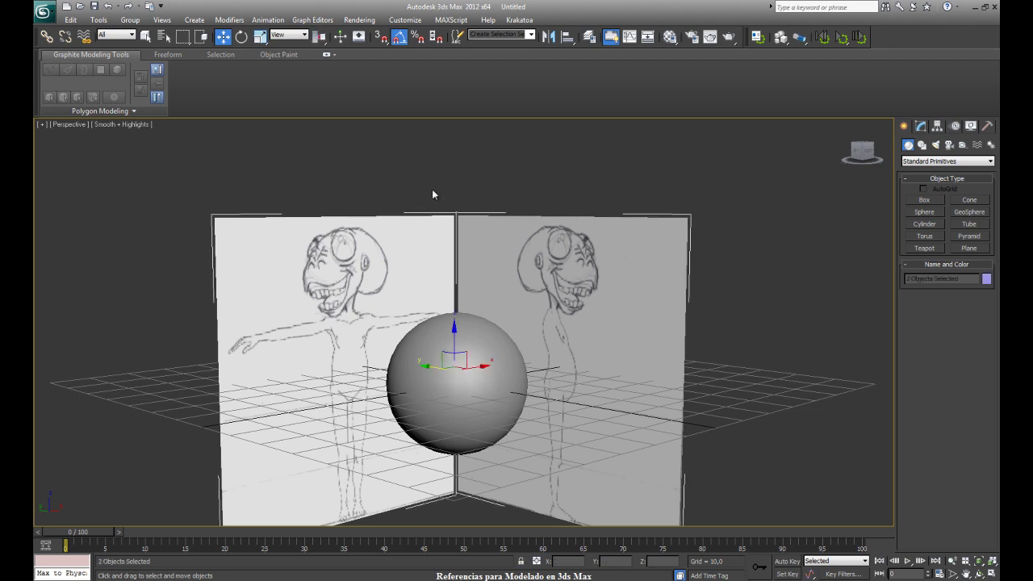
# Step: In Object Properties, uncheck Show Frozen in Gray, enable Backface Cull, and set Rendering Control to By Layer
pyautogui.rightClick(489, 240)
pyautogui.click(530, 312)
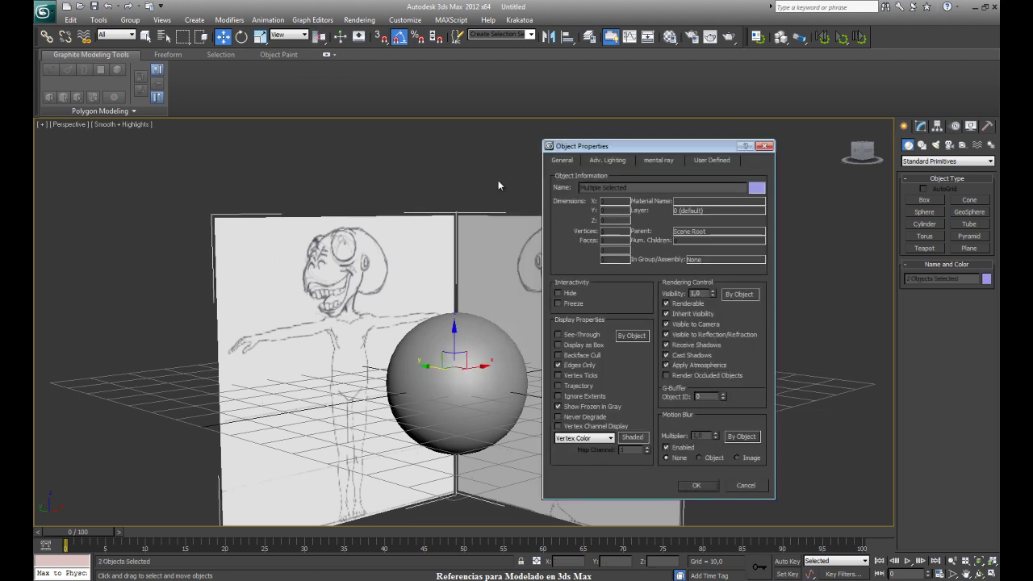
pyautogui.click(552, 388)
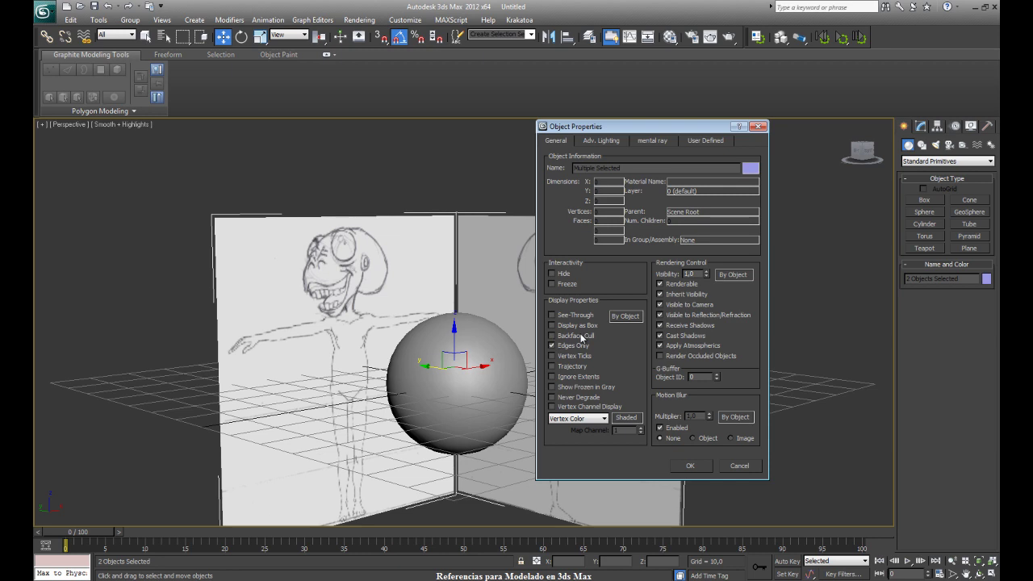
pyautogui.click(552, 336)
pyautogui.click(731, 276)
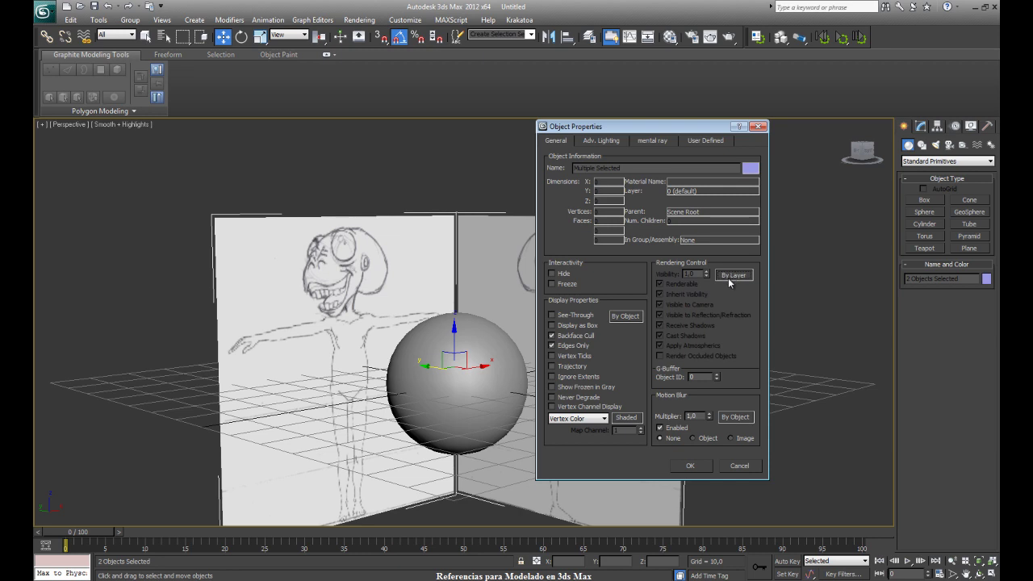
pyautogui.click(694, 465)
# Step: Orbit around the scene to check the planes from behind and bring them back into view
pyautogui.click(541, 240)
pyautogui.moveTo(789, 328)
pyautogui.keyDown('alt'); pyautogui.mouseDown(button='middle')
pyautogui.moveTo(538, 316)
pyautogui.moveTo(472, 326)
pyautogui.moveTo(629, 327)
pyautogui.moveTo(738, 312)
pyautogui.moveTo(780, 330)
pyautogui.moveTo(598, 314)
pyautogui.moveTo(521, 345)
pyautogui.mouseUp(button='middle'); pyautogui.keyUp('alt')
pyautogui.click(487, 354)
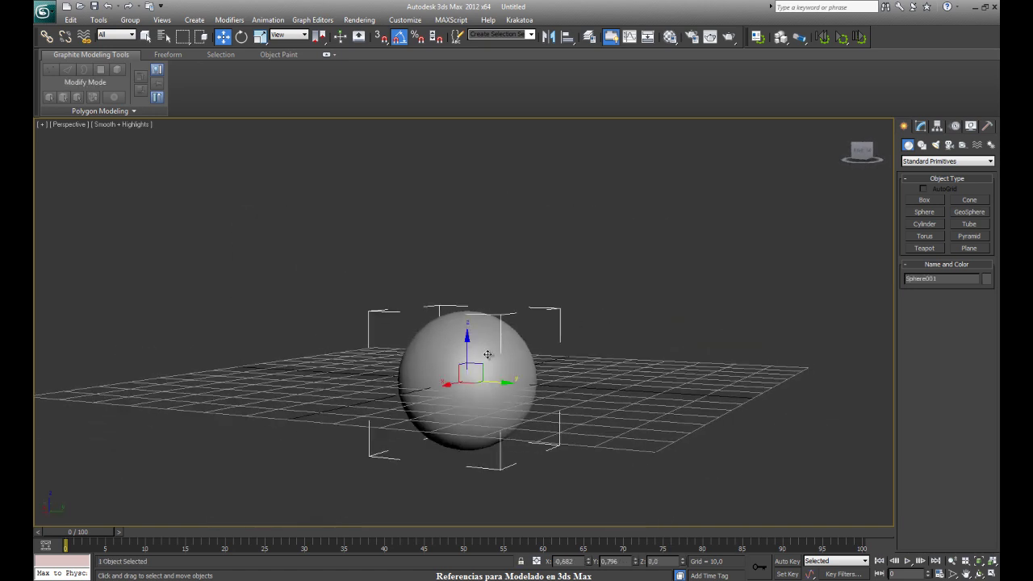
pyautogui.moveTo(314, 305)
pyautogui.keyDown('alt'); pyautogui.mouseDown(button='middle')
pyautogui.moveTo(408, 323)
pyautogui.moveTo(550, 186)
pyautogui.mouseUp(button='middle'); pyautogui.keyUp('alt')
pyautogui.click(548, 184)
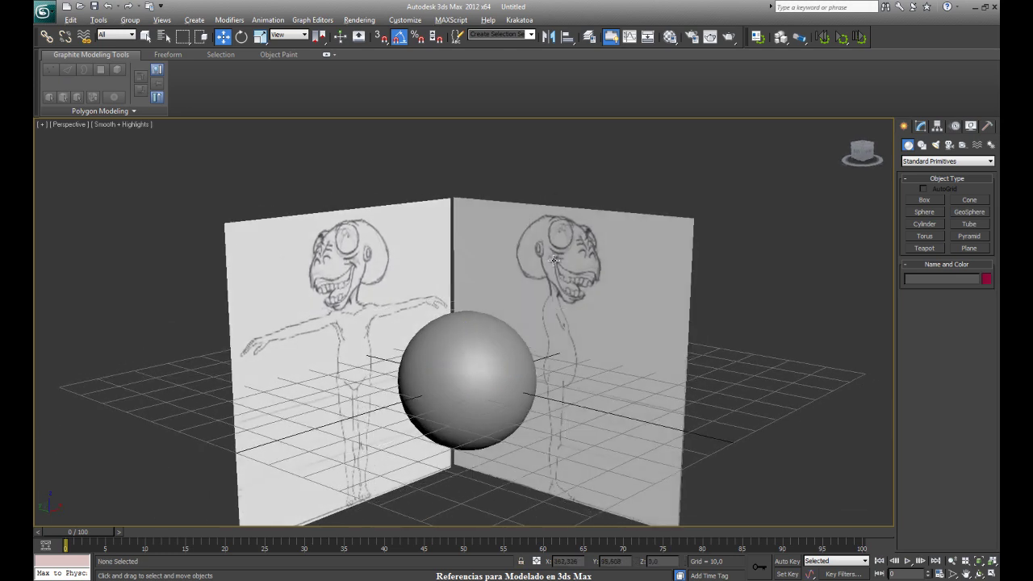
# Step: Put both reference planes on a new layer named ref
pyautogui.keyDown('alt'); pyautogui.moveTo(519, 232); pyautogui.dragTo(476, 166, button='middle'); pyautogui.keyUp('alt')
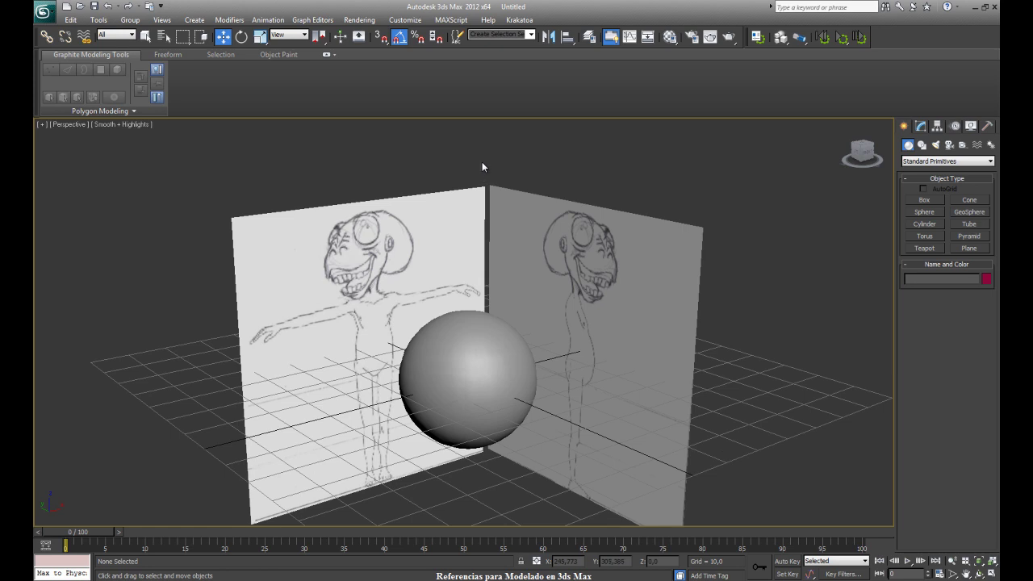
pyautogui.moveTo(435, 156); pyautogui.dragTo(555, 244)
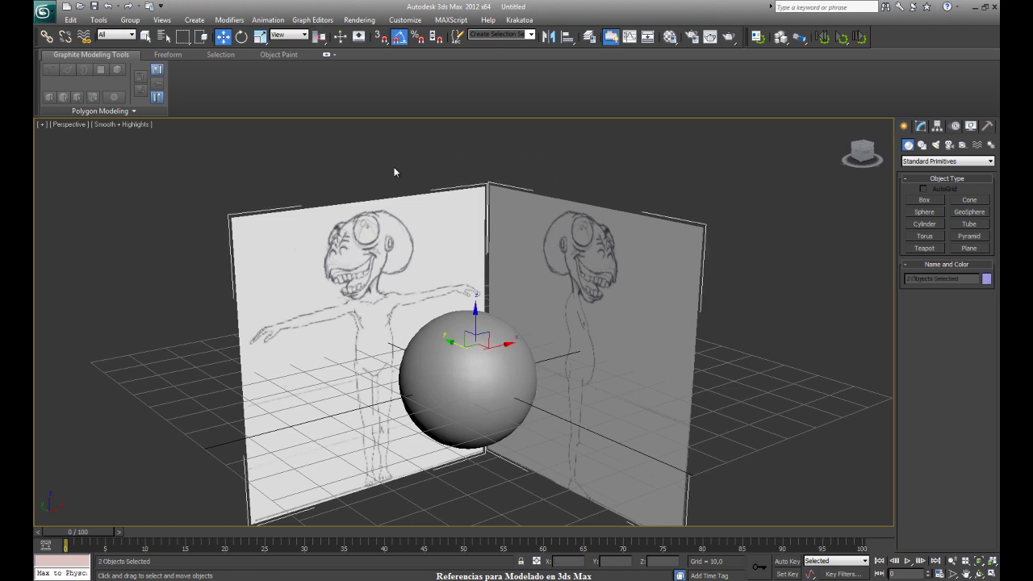
pyautogui.click(589, 37)
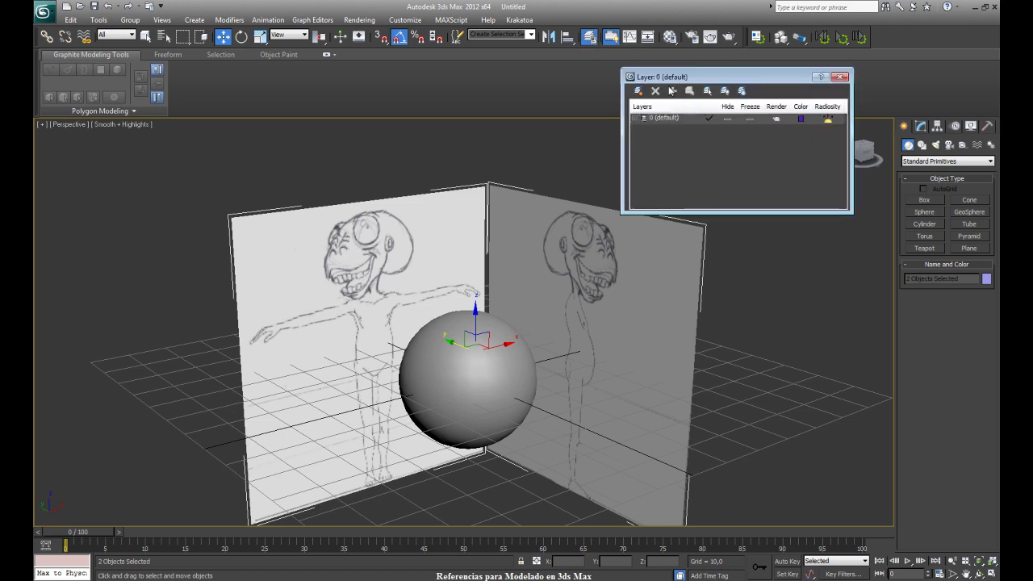
pyautogui.moveTo(675, 79); pyautogui.dragTo(619, 121)
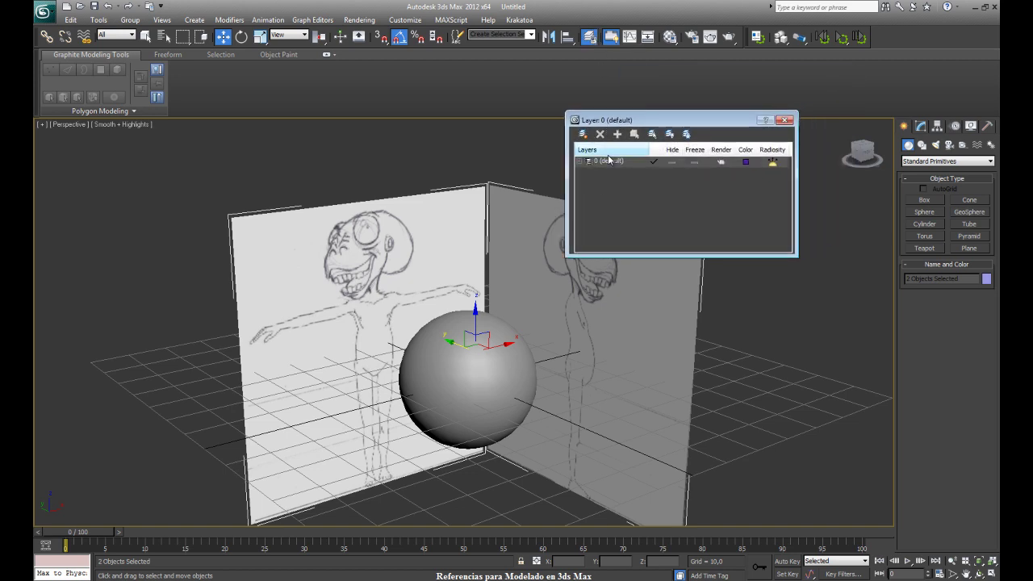
pyautogui.click(583, 134)
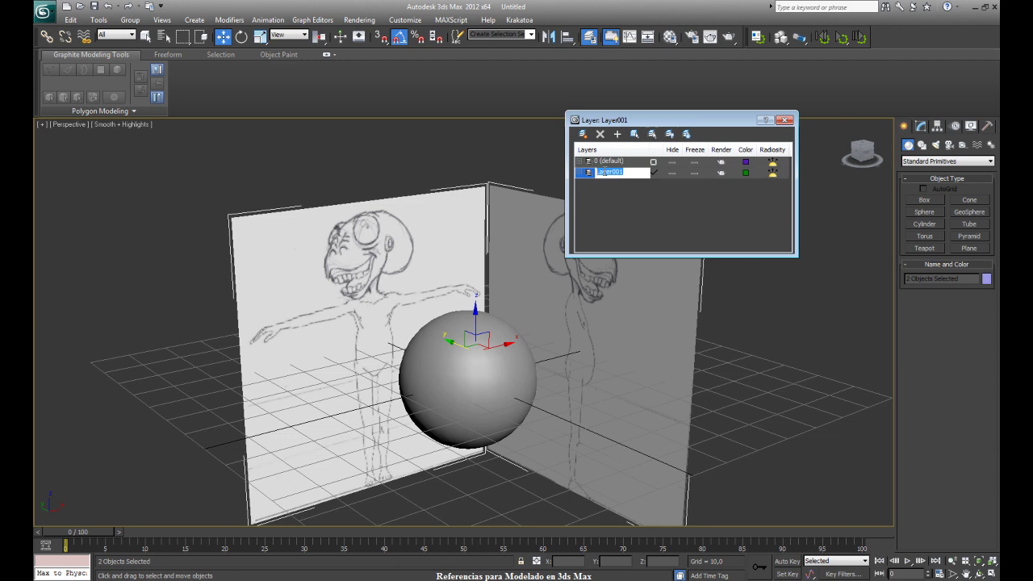
pyautogui.write('ref')
pyautogui.press('Return')
# Step: Make layer 0 (default) the current layer again
pyautogui.click(606, 171)
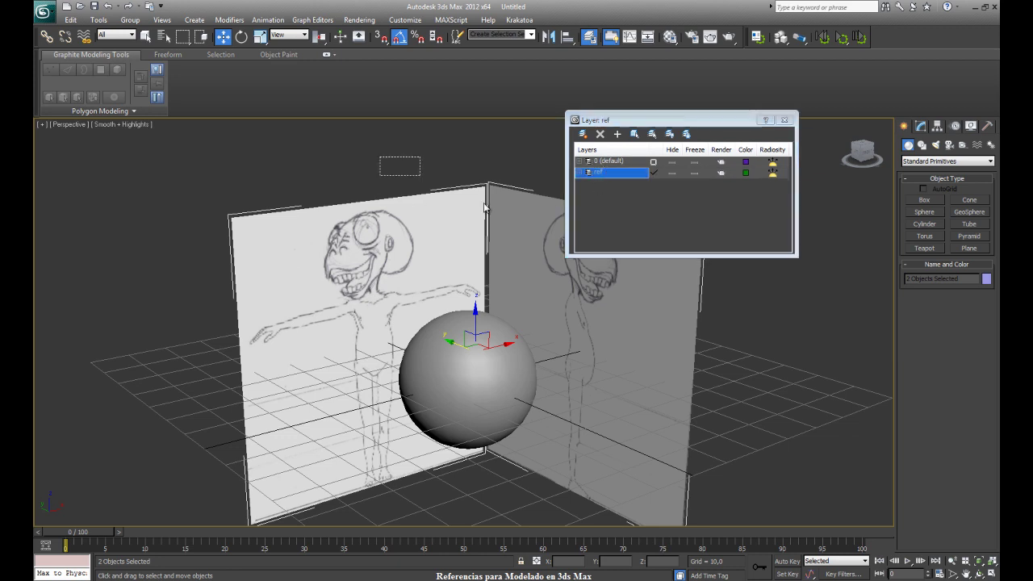
pyautogui.click(618, 135)
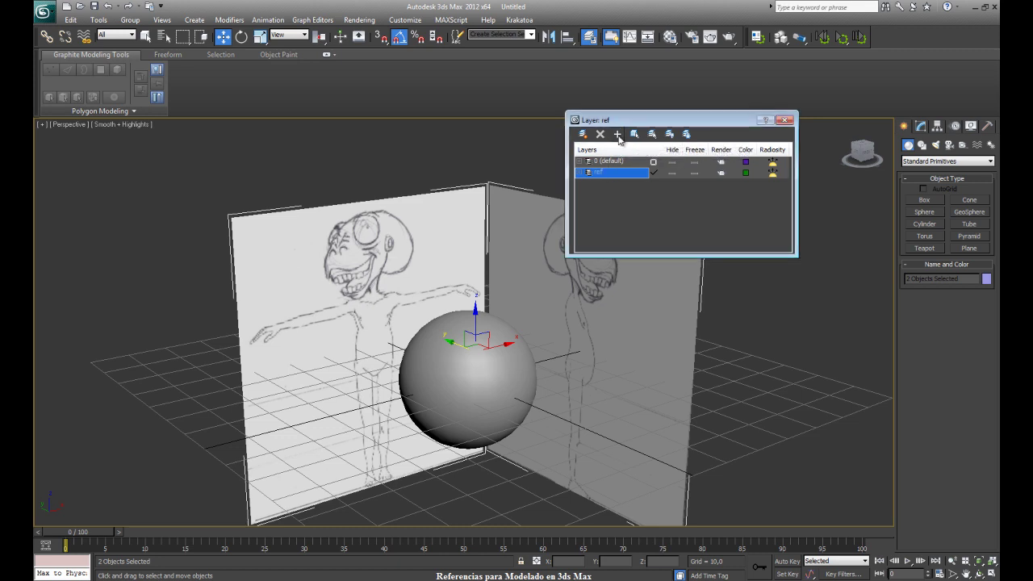
pyautogui.click(488, 152)
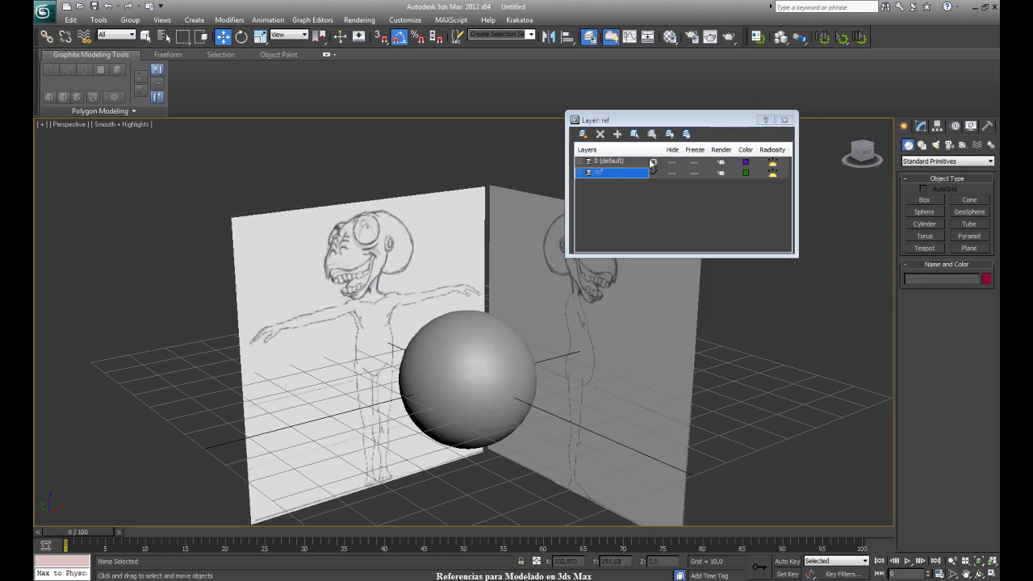
pyautogui.click(626, 161)
pyautogui.click(653, 162)
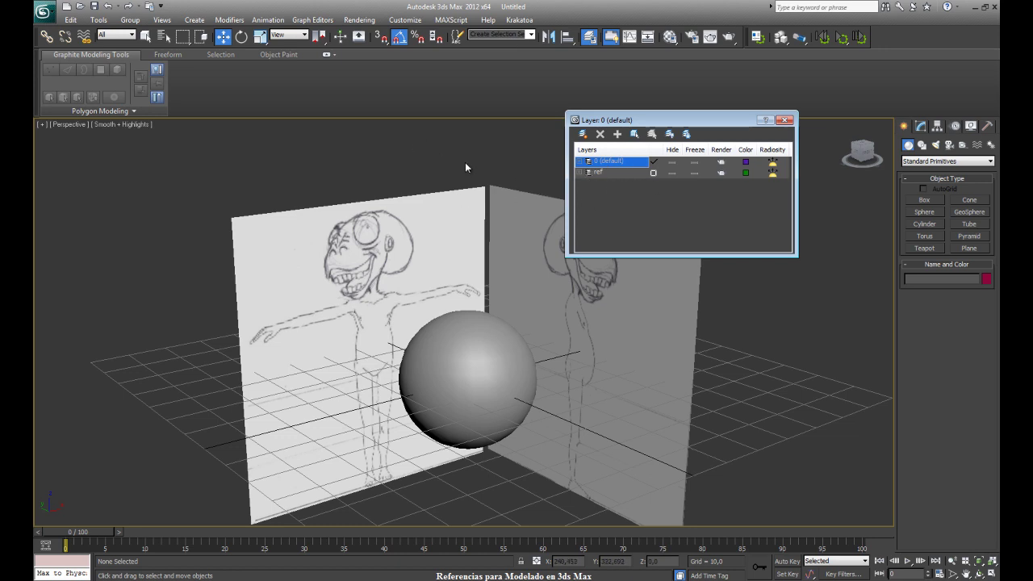
# Step: Freeze the ref layer, switch off its rendering, and render the Perspective view
pyautogui.moveTo(454, 162); pyautogui.dragTo(417, 170, button='middle')
pyautogui.moveTo(659, 120); pyautogui.dragTo(758, 143)
pyautogui.keyDown('alt'); pyautogui.moveTo(456, 206); pyautogui.dragTo(481, 189, button='middle'); pyautogui.keyUp('alt')
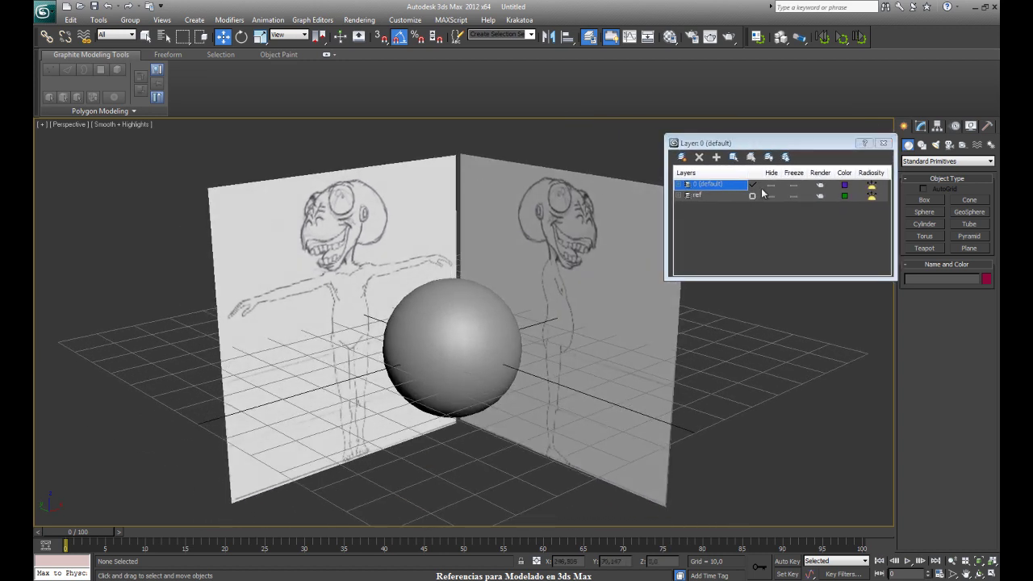
pyautogui.click(770, 197)
pyautogui.click(770, 197)
pyautogui.click(794, 196)
pyautogui.click(533, 155)
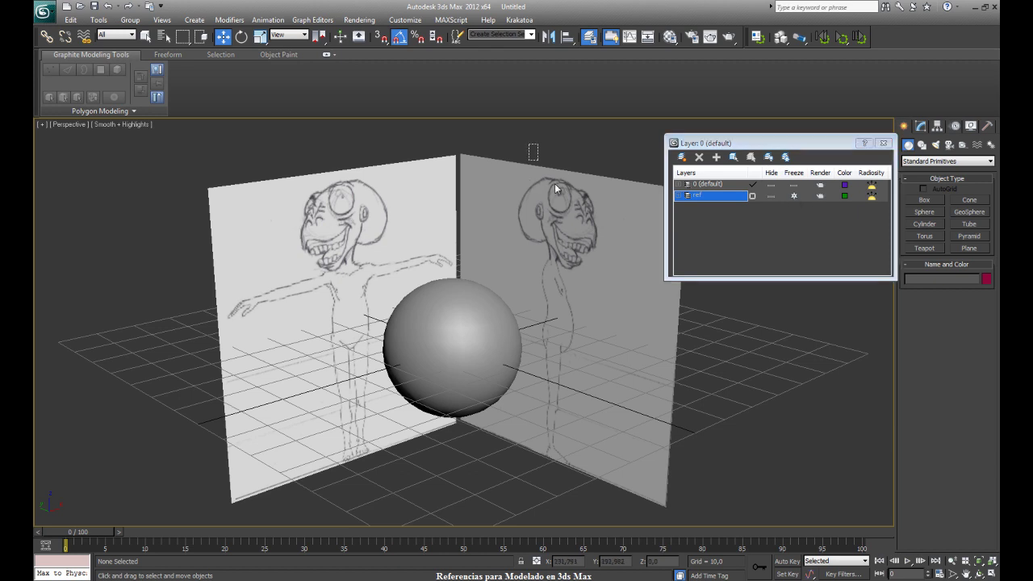
pyautogui.click(820, 196)
pyautogui.keyDown('alt'); pyautogui.moveTo(577, 204); pyautogui.dragTo(524, 208, button='middle'); pyautogui.keyUp('alt')
pyautogui.click(710, 37)
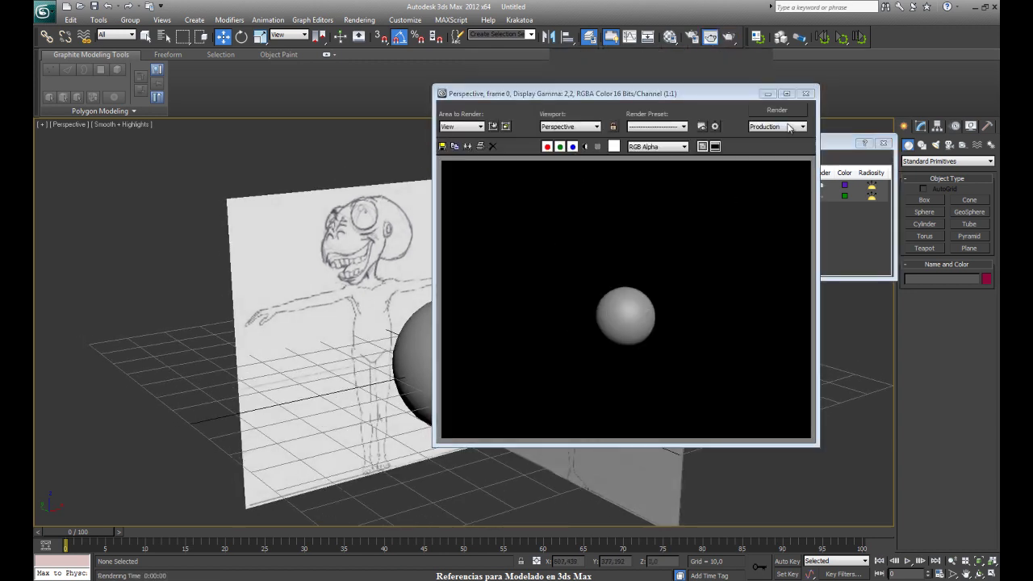
# Step: Re-render, switch off the ref layer's rendering again, and close the Layer Manager
pyautogui.click(806, 93)
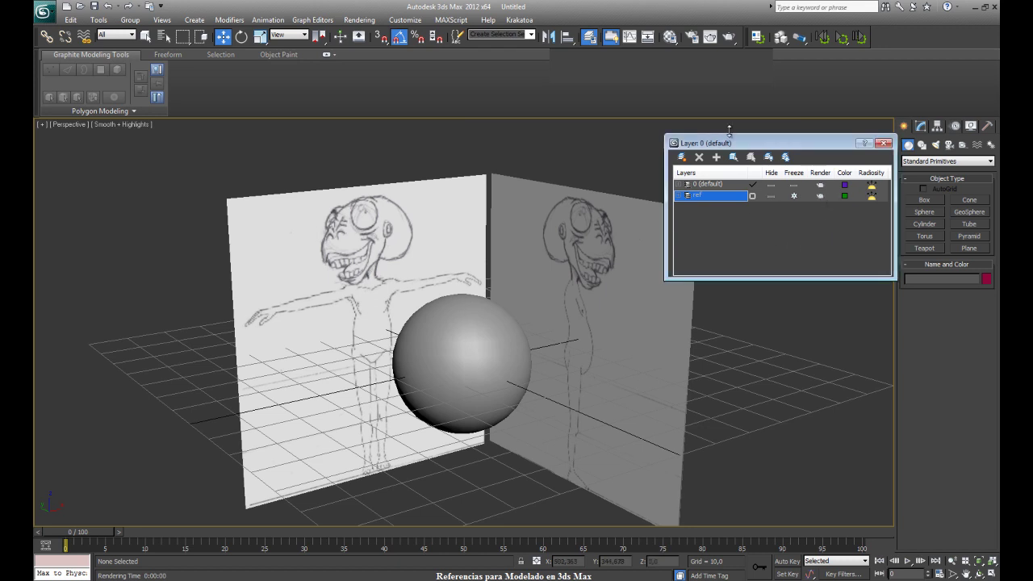
pyautogui.click(712, 37)
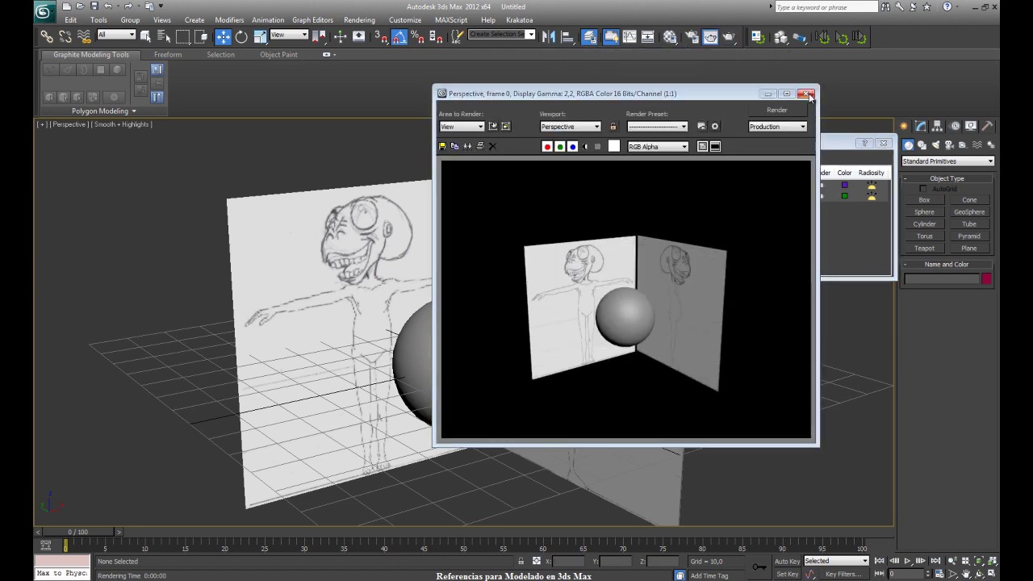
pyautogui.click(805, 94)
pyautogui.click(819, 196)
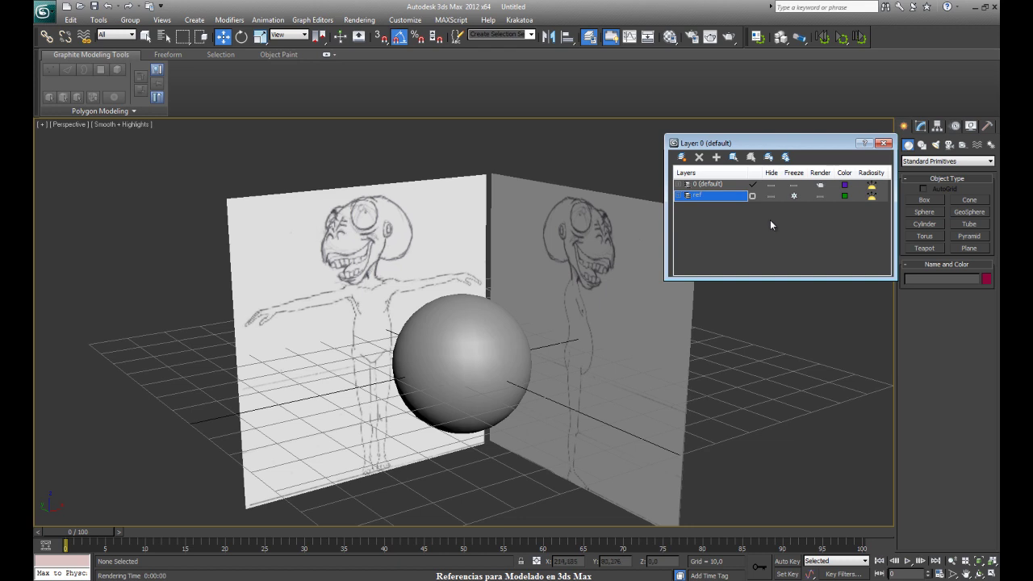
pyautogui.click(772, 196)
pyautogui.click(773, 196)
pyautogui.moveTo(507, 226)
pyautogui.keyDown('alt'); pyautogui.mouseDown(button='middle')
pyautogui.moveTo(409, 232)
pyautogui.moveTo(337, 294)
pyautogui.moveTo(474, 257)
pyautogui.moveTo(507, 231)
pyautogui.mouseUp(button='middle'); pyautogui.keyUp('alt')
pyautogui.click(884, 144)
# Step: Orbit the view so both the front and side sketches show around the sphere
pyautogui.moveTo(525, 303)
pyautogui.keyDown('alt'); pyautogui.mouseDown(button='middle')
pyautogui.moveTo(614, 276)
pyautogui.moveTo(315, 297)
pyautogui.moveTo(540, 289)
pyautogui.moveTo(519, 300)
pyautogui.moveTo(445, 287)
pyautogui.moveTo(555, 312)
pyautogui.moveTo(250, 264)
pyautogui.moveTo(538, 308)
pyautogui.moveTo(520, 304)
pyautogui.mouseUp(button='middle'); pyautogui.keyUp('alt')
pyautogui.click(486, 289)
pyautogui.click(251, 266)
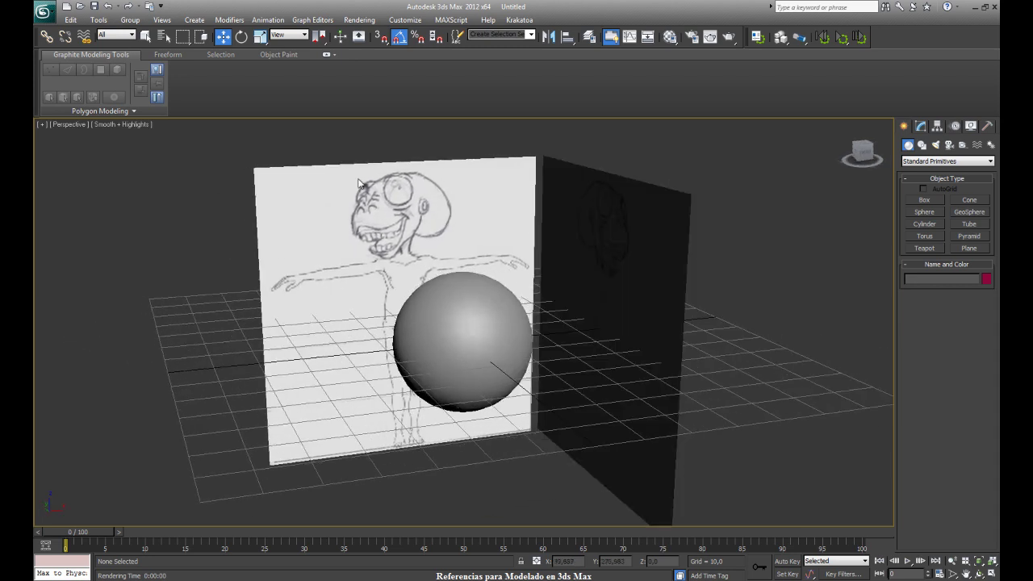
pyautogui.keyDown('alt'); pyautogui.moveTo(383, 232); pyautogui.dragTo(575, 221, button='middle'); pyautogui.keyUp('alt')
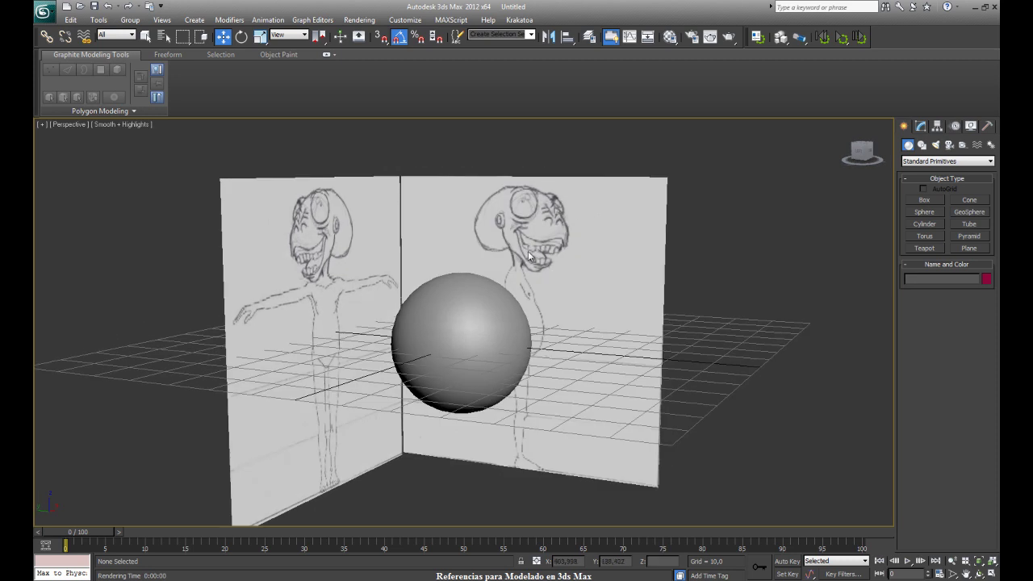
pyautogui.moveTo(558, 288)
pyautogui.keyDown('alt'); pyautogui.mouseDown(button='middle')
pyautogui.moveTo(556, 316)
pyautogui.moveTo(511, 318)
pyautogui.moveTo(335, 242)
pyautogui.mouseUp(button='middle'); pyautogui.keyUp('alt')
pyautogui.moveTo(398, 284)
pyautogui.keyDown('alt'); pyautogui.mouseDown(button='middle')
pyautogui.moveTo(423, 293)
pyautogui.moveTo(406, 284)
pyautogui.mouseUp(button='middle'); pyautogui.keyUp('alt')
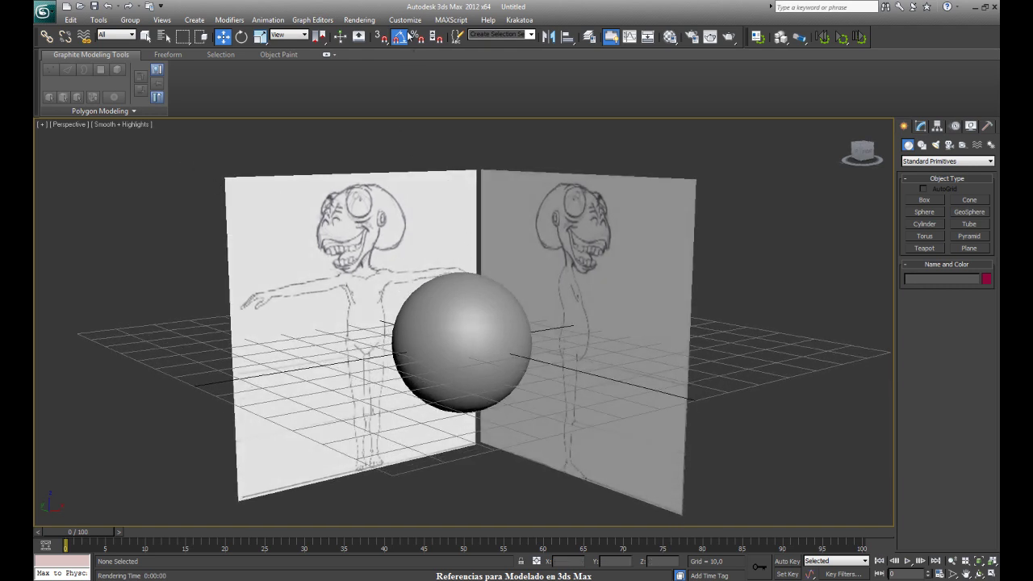
# Step: In the Direct3D driver preferences, set background texture size 1024 and download texture size 512
pyautogui.click(400, 19)
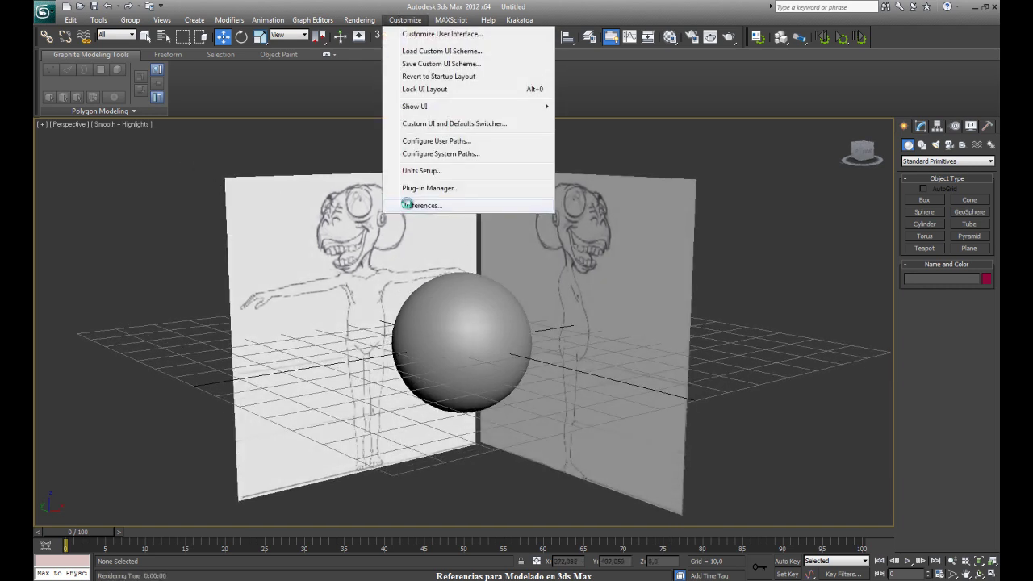
pyautogui.click(409, 205)
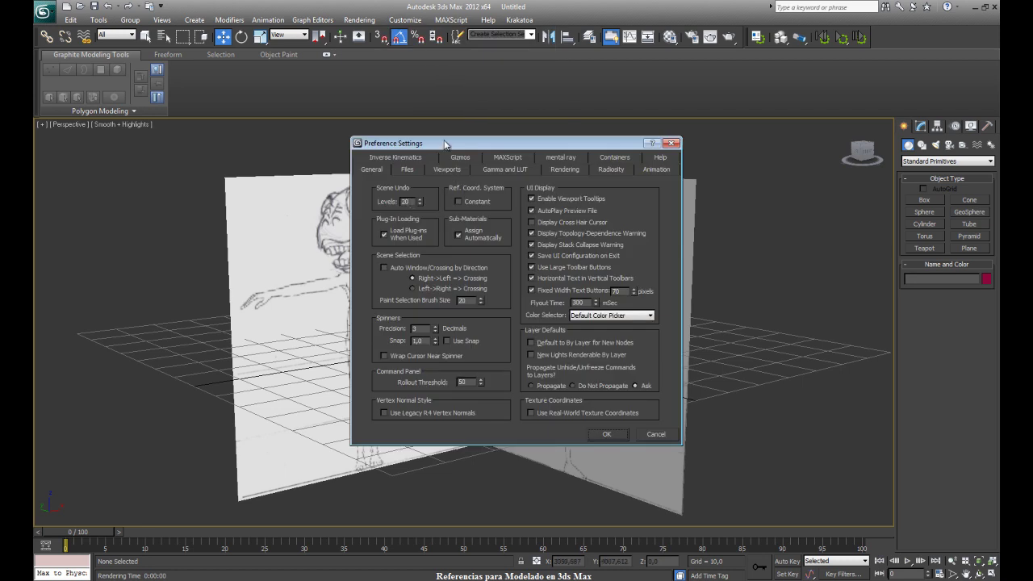
pyautogui.moveTo(445, 145); pyautogui.dragTo(563, 145)
pyautogui.click(564, 171)
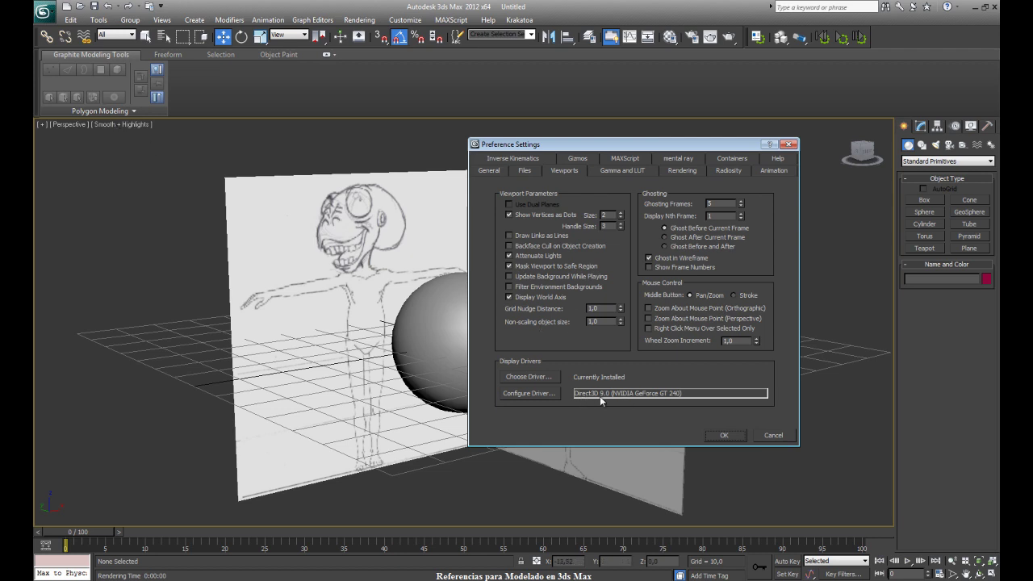
pyautogui.click(535, 396)
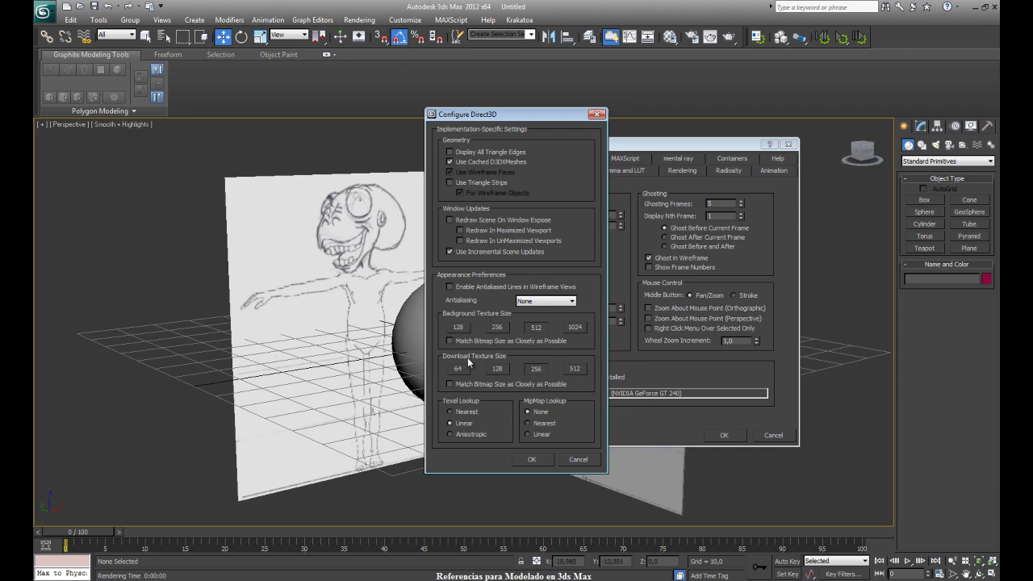
pyautogui.click(574, 327)
pyautogui.click(576, 370)
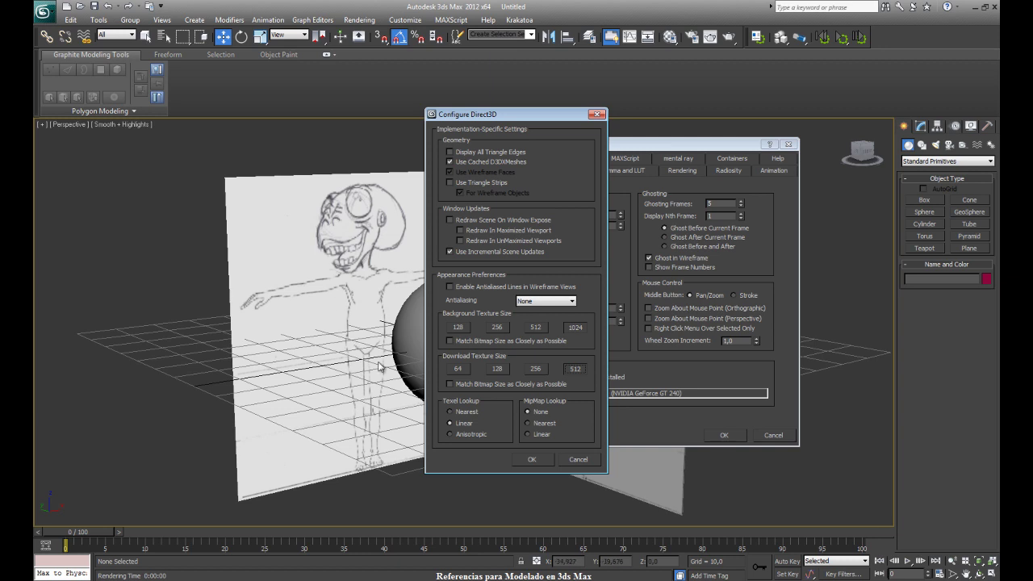
pyautogui.click(530, 460)
pyautogui.click(725, 437)
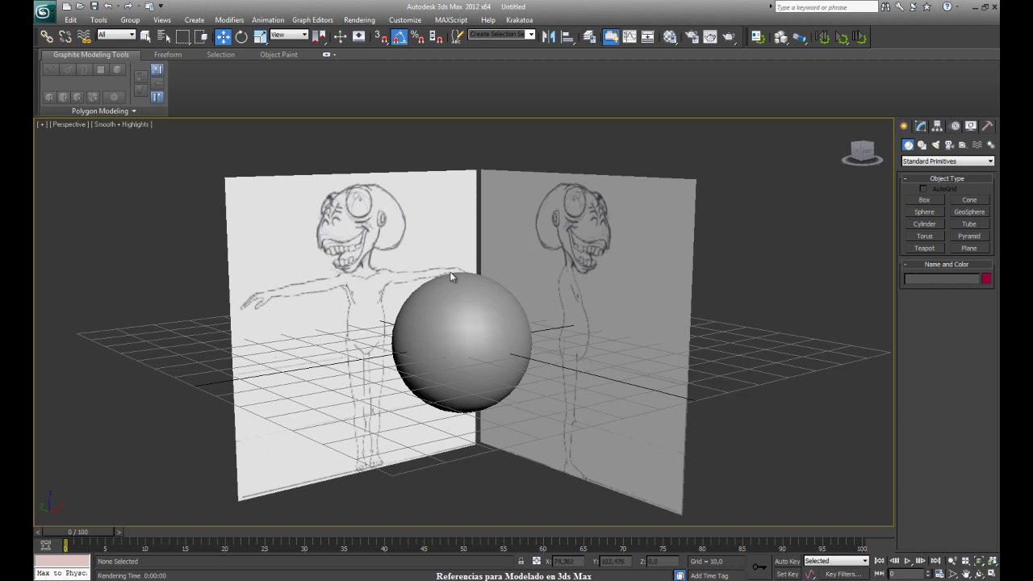
# Step: Save the scene, overwriting Referencias.max
pyautogui.moveTo(450, 271); pyautogui.dragTo(473, 275, button='middle')
pyautogui.hotkey('ctrl', 's')
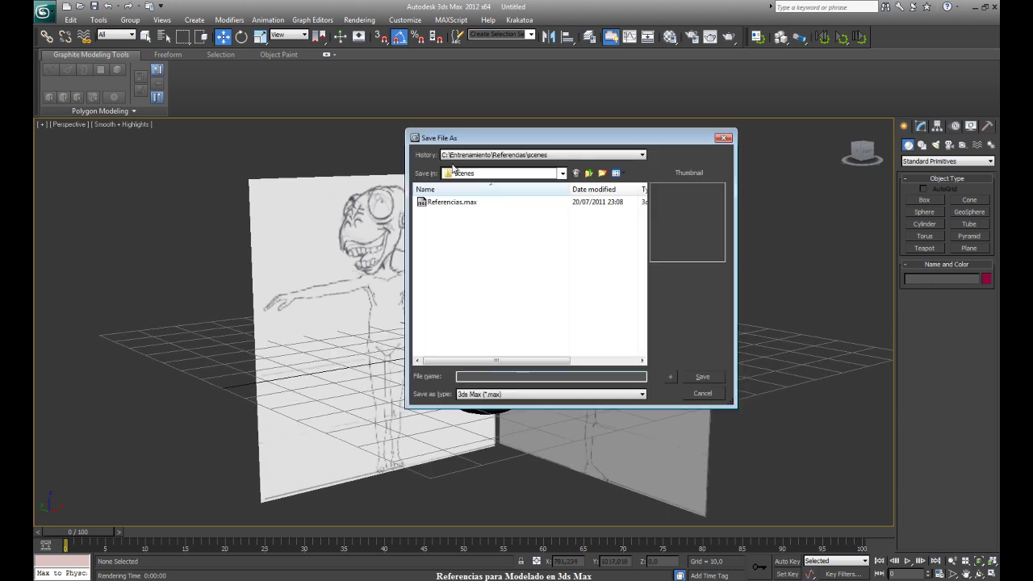
pyautogui.doubleClick(464, 210)
pyautogui.click(567, 333)
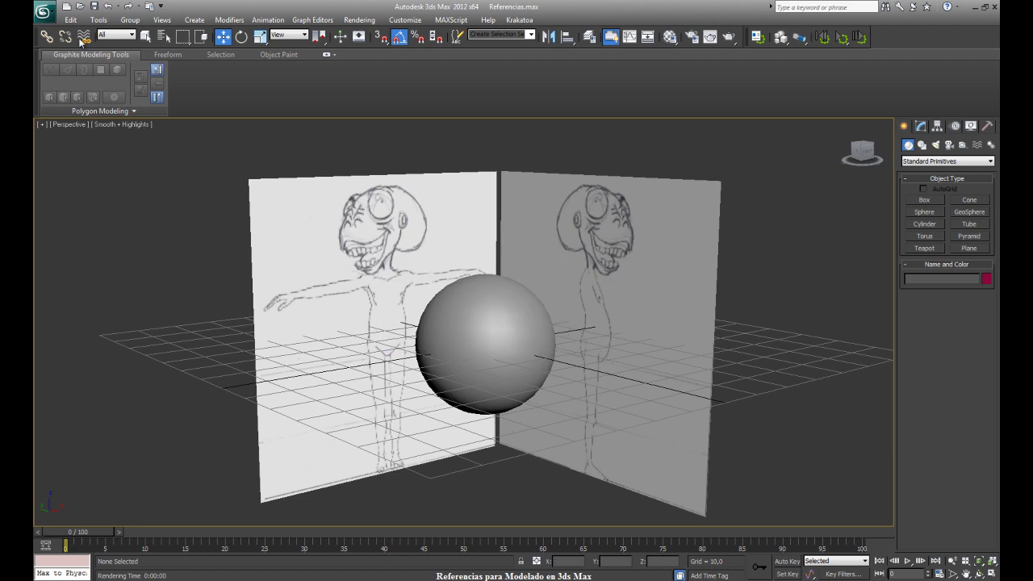
# Step: Reset 3ds Max to an empty scene
pyautogui.click(45, 13)
pyautogui.click(35, 71)
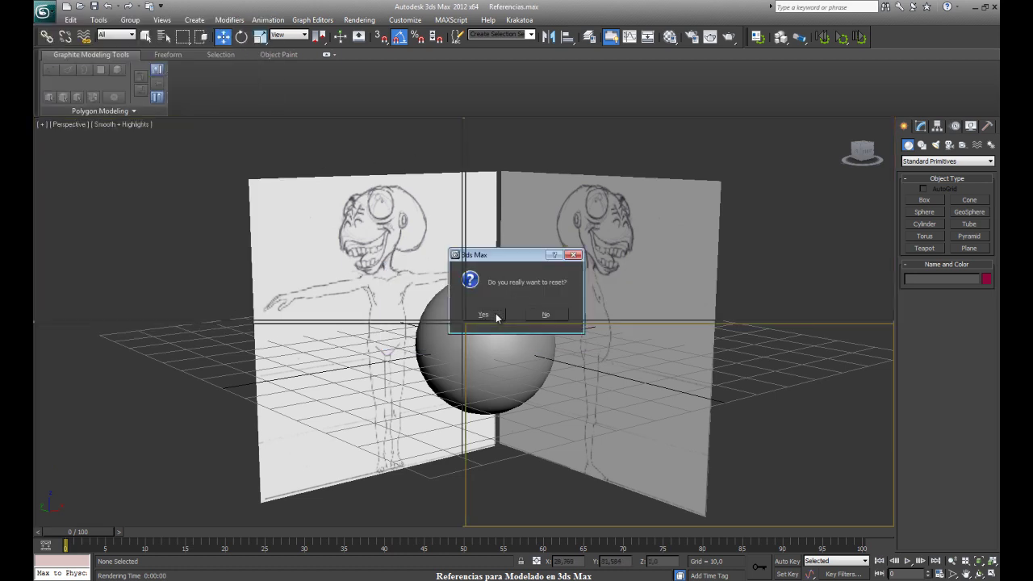
pyautogui.click(495, 316)
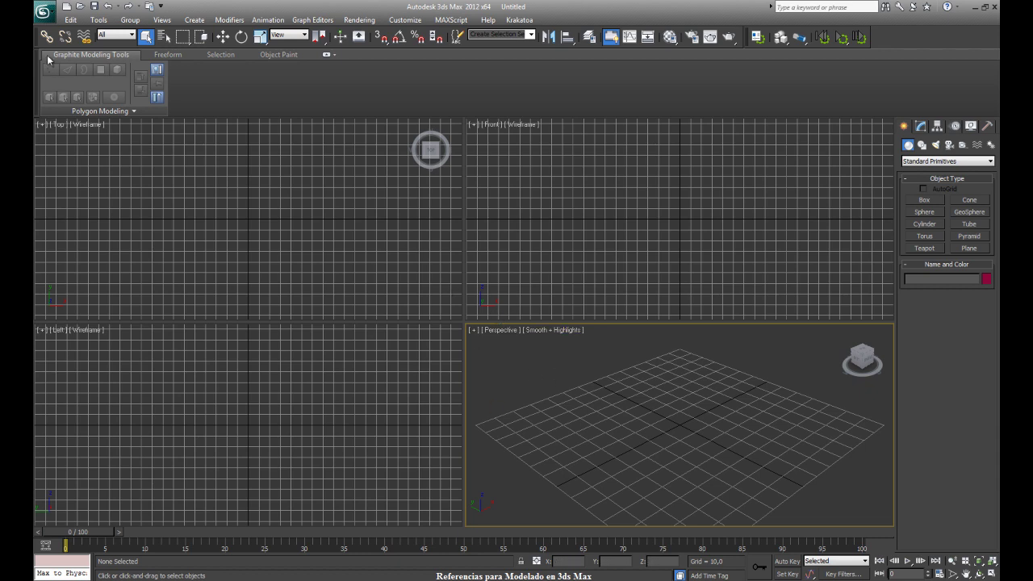
# Step: Reopen Referencias.max from recent documents and orbit to view both sketch planes
pyautogui.click(43, 12)
pyautogui.click(148, 75)
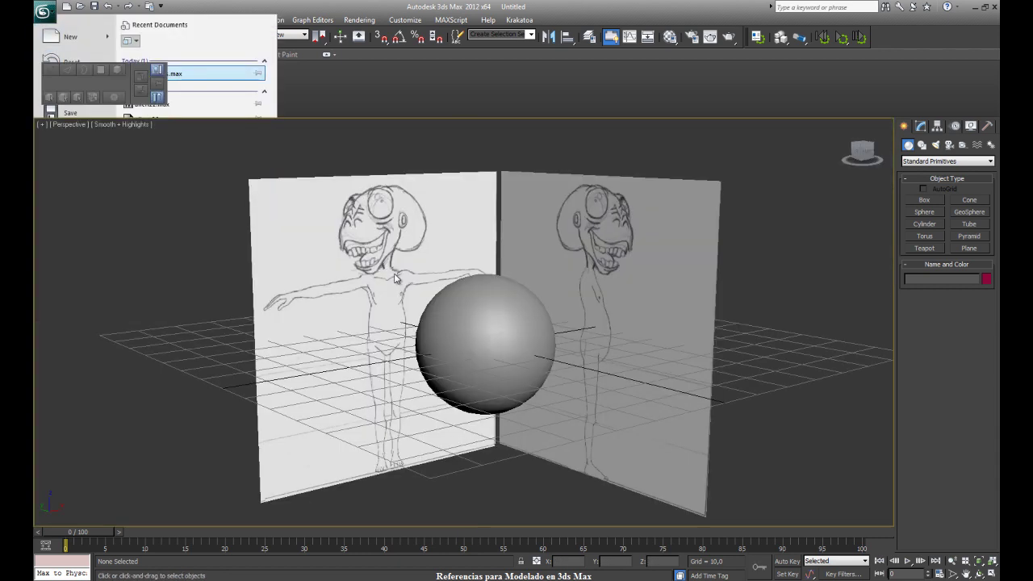
pyautogui.scroll(2, 421, 286)
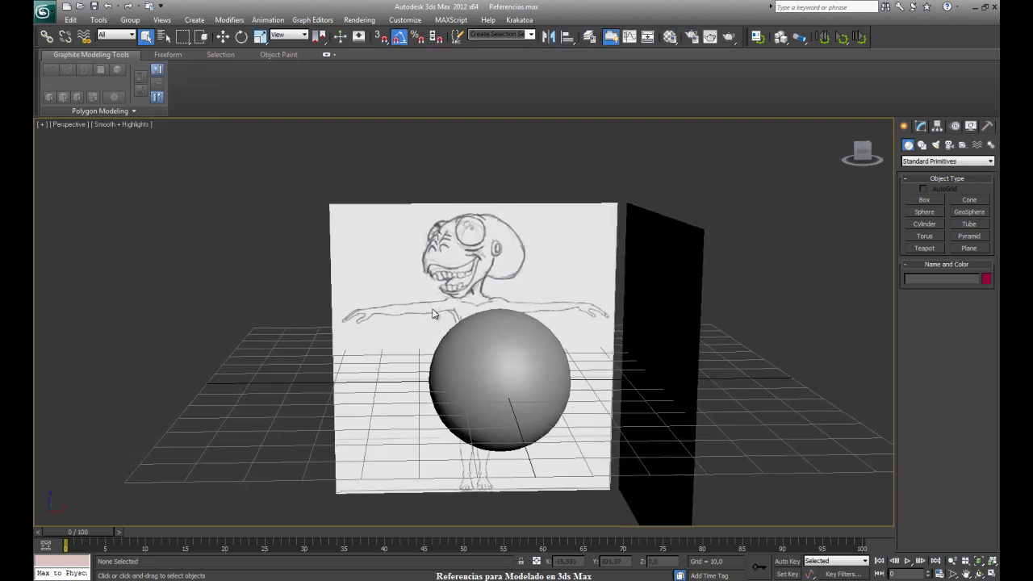
pyautogui.scroll(3, 431, 306)
pyautogui.moveTo(442, 321)
pyautogui.keyDown('alt'); pyautogui.mouseDown(button='middle')
pyautogui.moveTo(533, 320)
pyautogui.moveTo(496, 304)
pyautogui.moveTo(509, 321)
pyautogui.moveTo(506, 306)
pyautogui.moveTo(461, 309)
pyautogui.mouseUp(button='middle'); pyautogui.keyUp('alt')
pyautogui.scroll(-3, 496, 304)
pyautogui.moveTo(546, 311)
pyautogui.keyDown('alt'); pyautogui.mouseDown(button='middle')
pyautogui.moveTo(539, 309)
pyautogui.moveTo(621, 307)
pyautogui.moveTo(601, 314)
pyautogui.mouseUp(button='middle'); pyautogui.keyUp('alt')
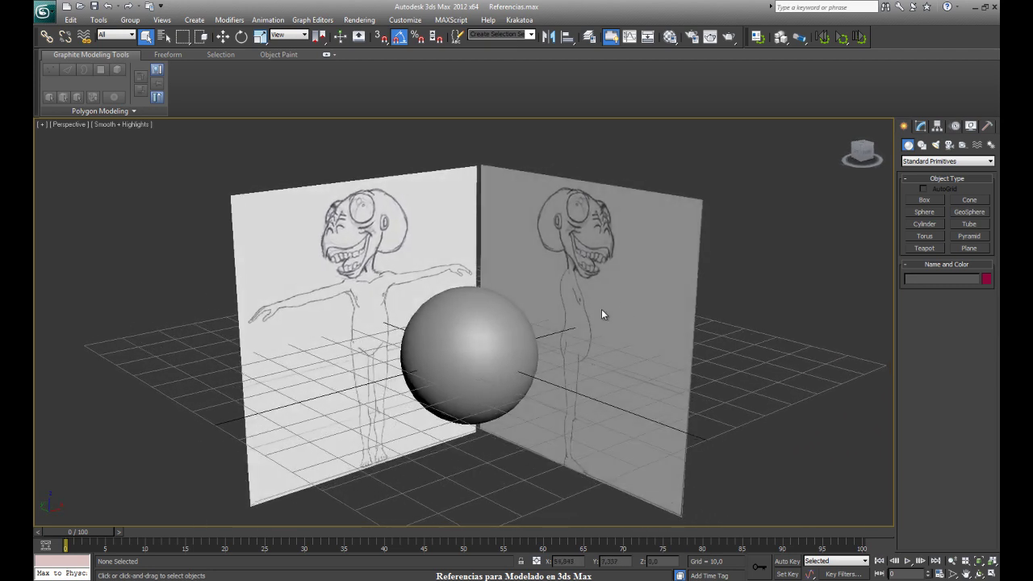
# Step: Set Self-Illumination to 100 on both sketch materials (slots 01 and 02), then orbit to check
pyautogui.click(670, 37)
pyautogui.click(684, 113)
pyautogui.click(749, 450)
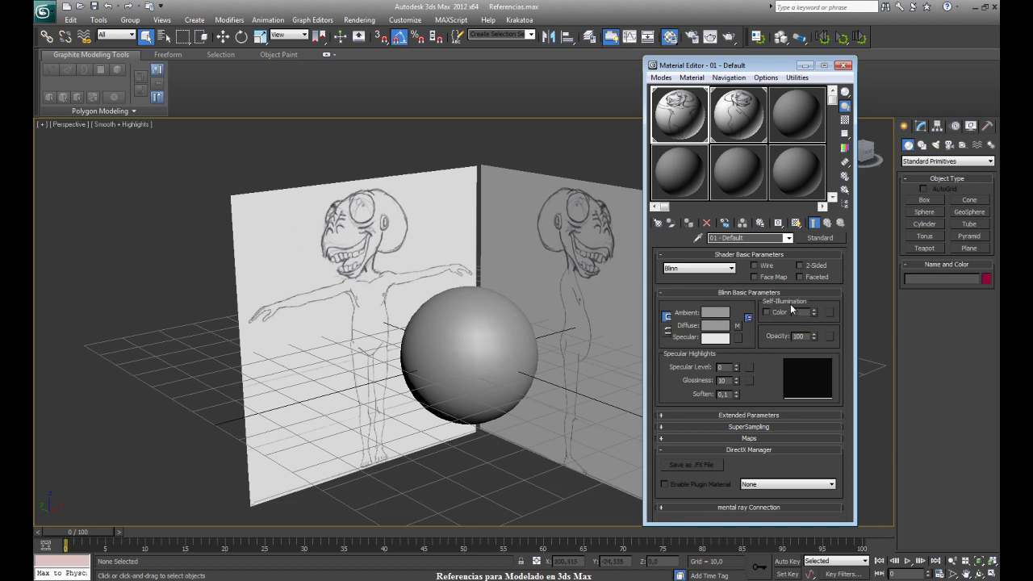
pyautogui.moveTo(813, 312); pyautogui.dragTo(814, 221)
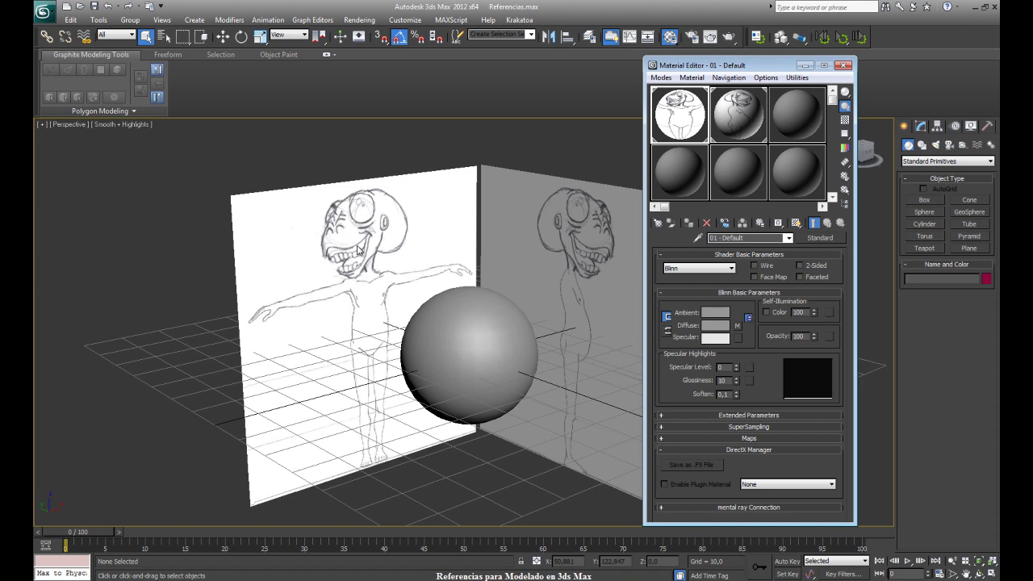
pyautogui.click(730, 130)
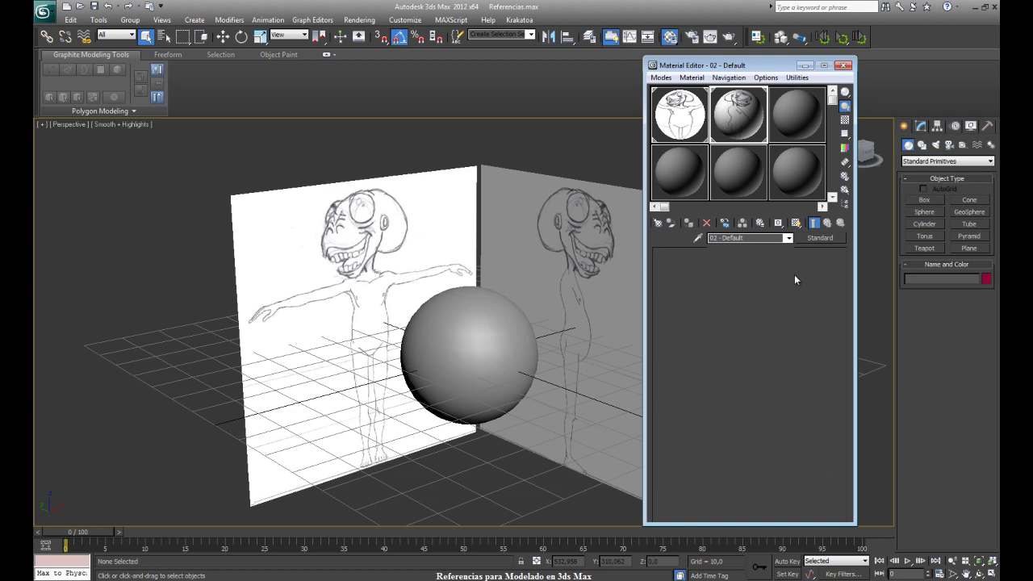
pyautogui.moveTo(815, 313); pyautogui.dragTo(818, 281)
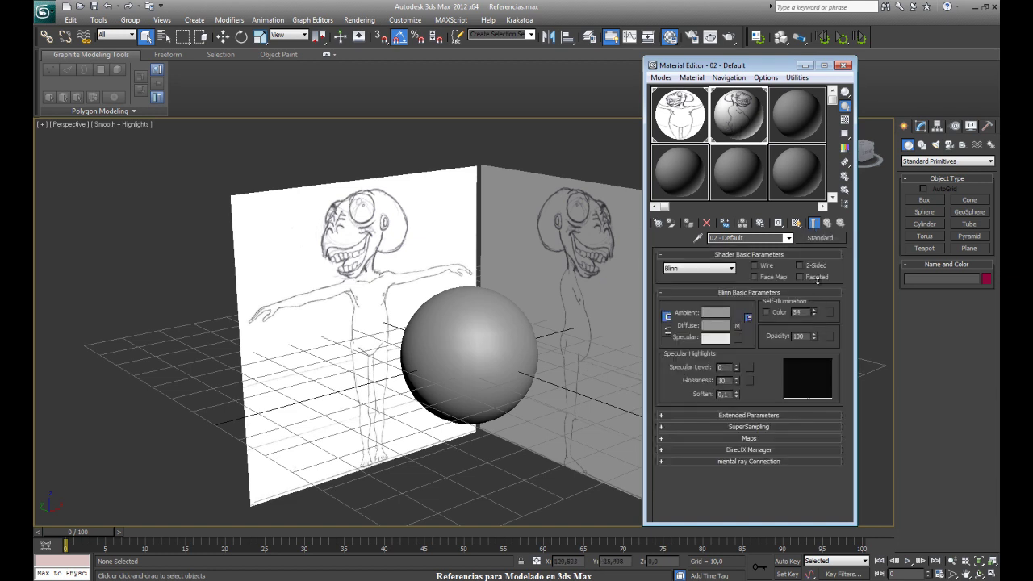
pyautogui.click(844, 65)
pyautogui.moveTo(610, 162)
pyautogui.keyDown('alt'); pyautogui.mouseDown(button='middle')
pyautogui.moveTo(443, 273)
pyautogui.moveTo(371, 262)
pyautogui.moveTo(410, 289)
pyautogui.mouseUp(button='middle'); pyautogui.keyUp('alt')
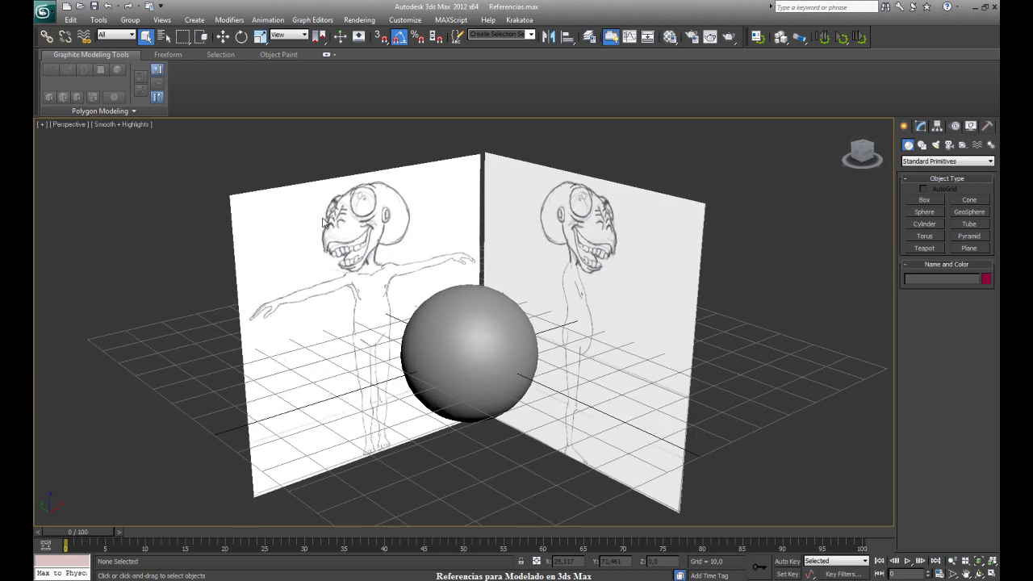
pyautogui.keyDown('alt'); pyautogui.moveTo(431, 294); pyautogui.dragTo(452, 295, button='middle'); pyautogui.keyUp('alt')
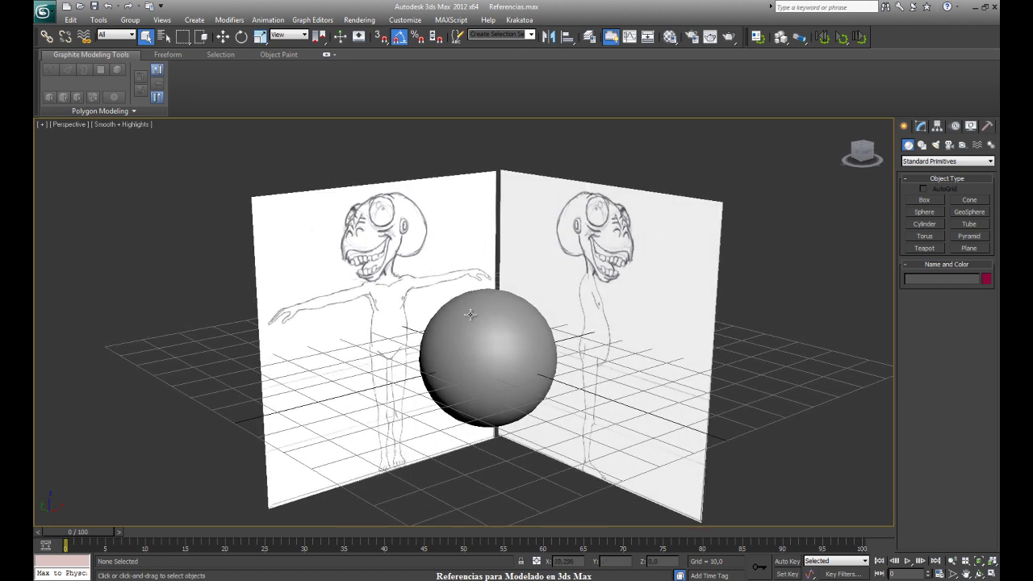
pyautogui.moveTo(657, 346)
pyautogui.keyDown('alt'); pyautogui.mouseDown(button='middle')
pyautogui.moveTo(611, 346)
pyautogui.moveTo(657, 346)
pyautogui.moveTo(644, 340)
pyautogui.mouseUp(button='middle'); pyautogui.keyUp('alt')
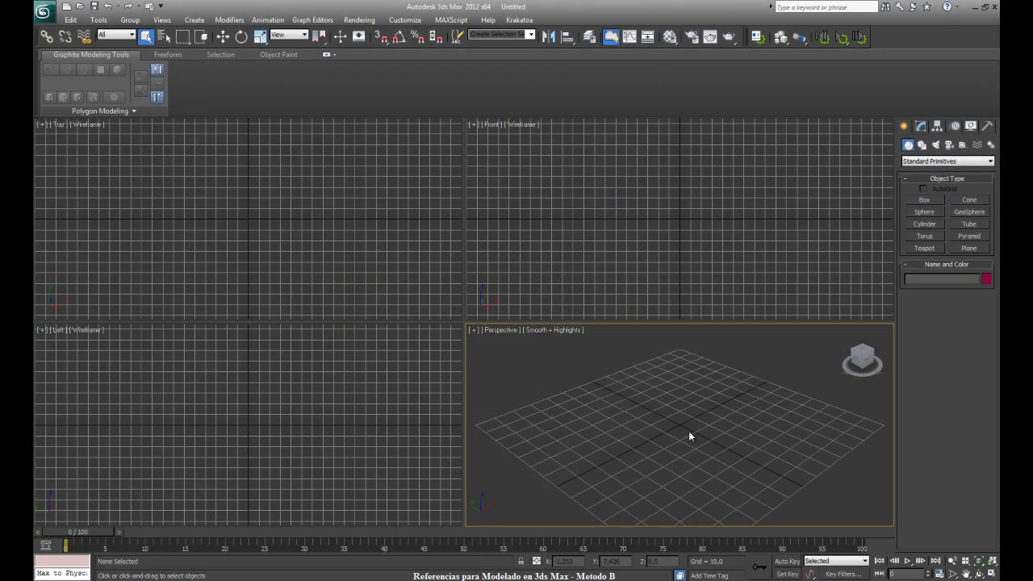
# Step: Activate the Front viewport and open the Views menu's Viewport Background options
pyautogui.click(367, 394)
pyautogui.click(346, 247)
pyautogui.click(708, 248)
pyautogui.click(355, 230)
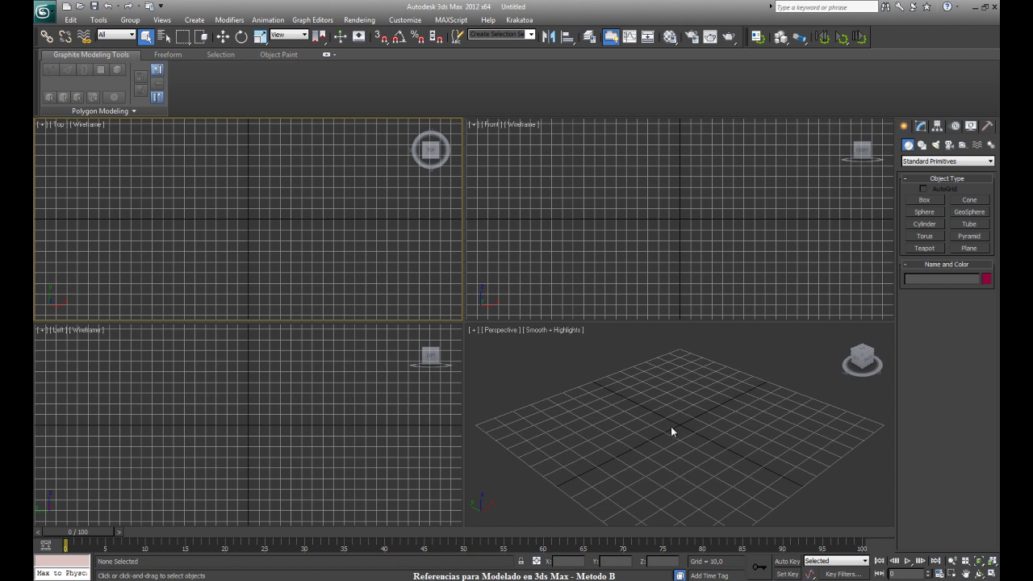
pyautogui.moveTo(674, 429)
pyautogui.keyDown('alt'); pyautogui.mouseDown(button='middle')
pyautogui.moveTo(663, 399)
pyautogui.moveTo(692, 407)
pyautogui.moveTo(660, 428)
pyautogui.moveTo(705, 419)
pyautogui.moveTo(687, 428)
pyautogui.mouseUp(button='middle'); pyautogui.keyUp('alt')
pyautogui.click(662, 198)
pyautogui.click(285, 238)
pyautogui.click(270, 378)
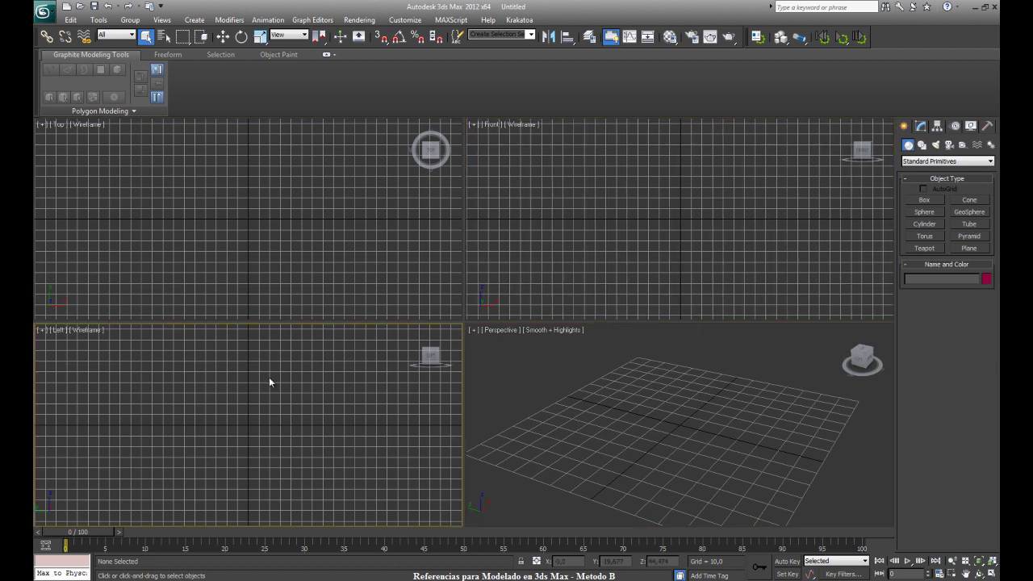
pyautogui.click(653, 231)
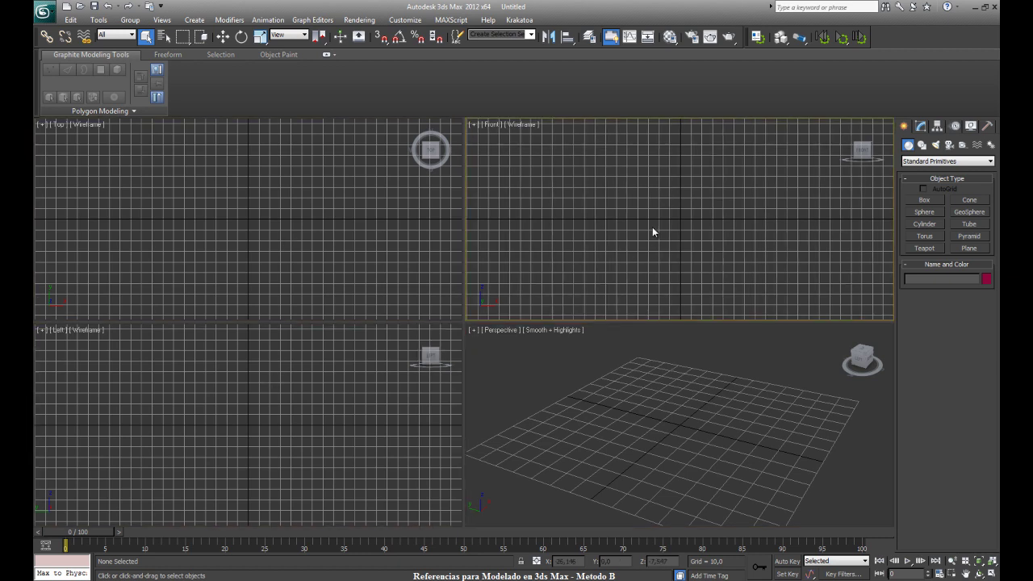
pyautogui.keyDown('alt'); pyautogui.moveTo(671, 401); pyautogui.dragTo(657, 401, button='middle'); pyautogui.keyUp('alt')
pyautogui.click(554, 219)
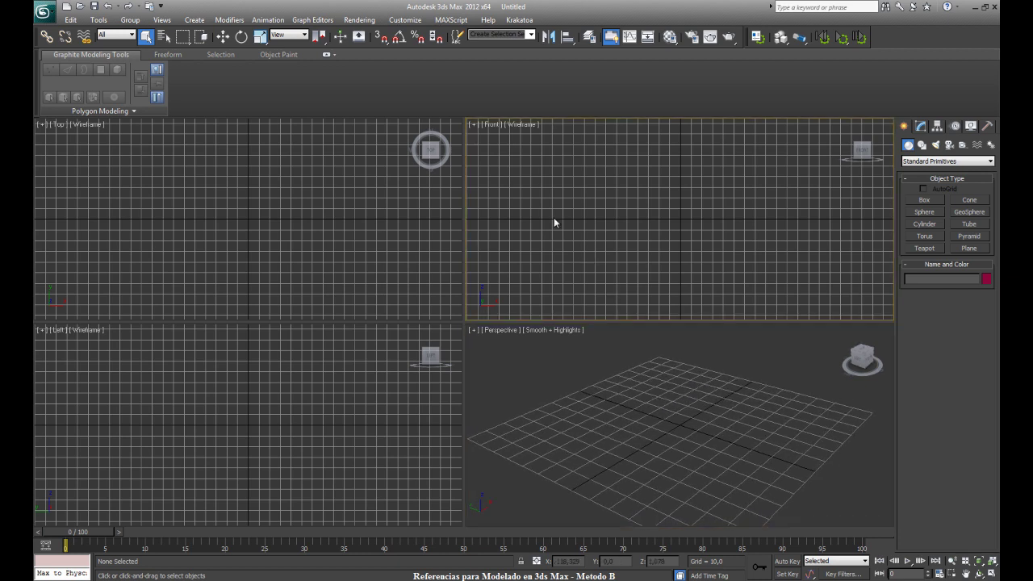
pyautogui.click(193, 22)
pyautogui.moveTo(161, 20)
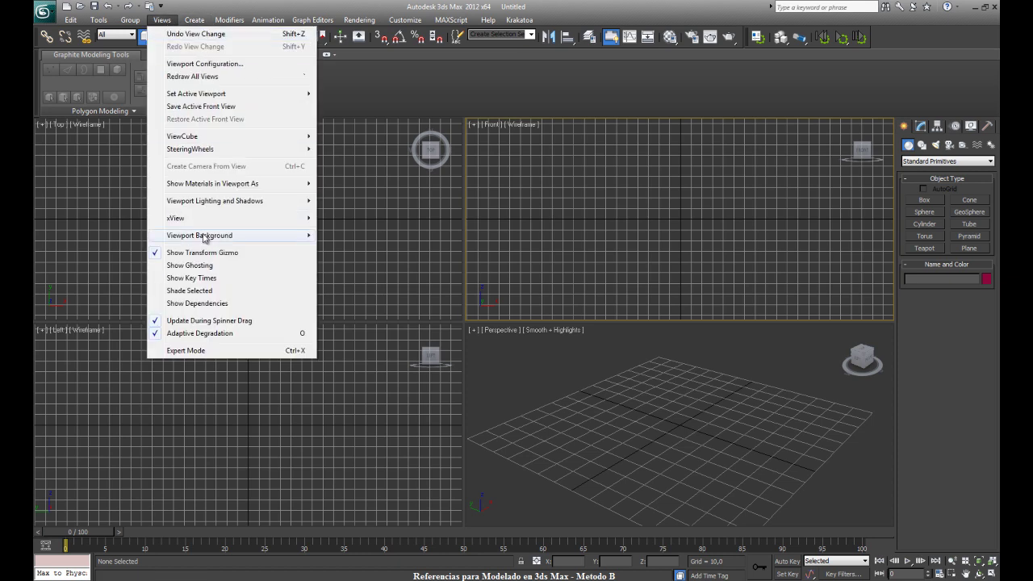
pyautogui.moveTo(199, 235)
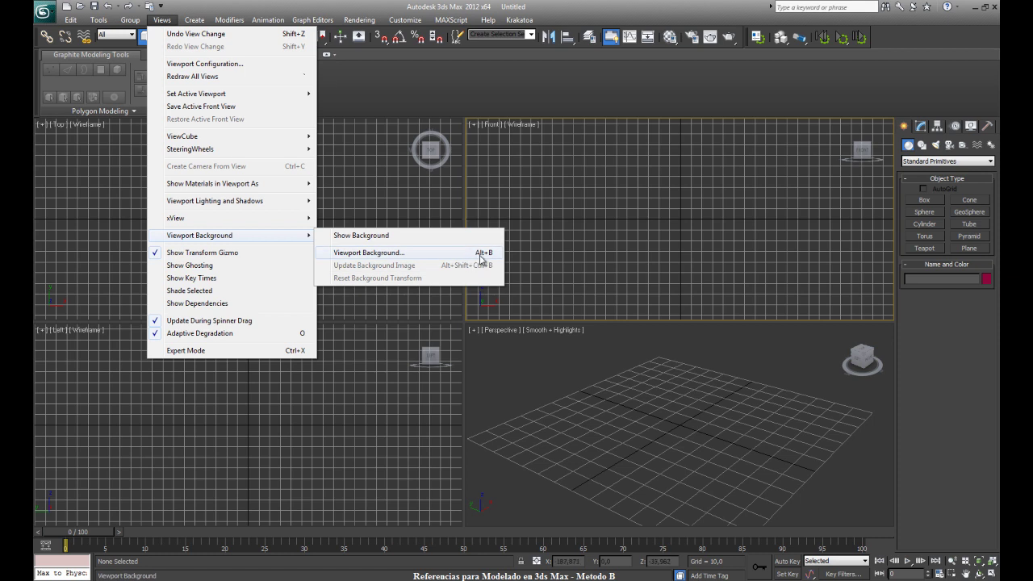
# Step: Load Alien_front.jpg as the Front view background with the Match Bitmap aspect ratio
pyautogui.click(481, 255)
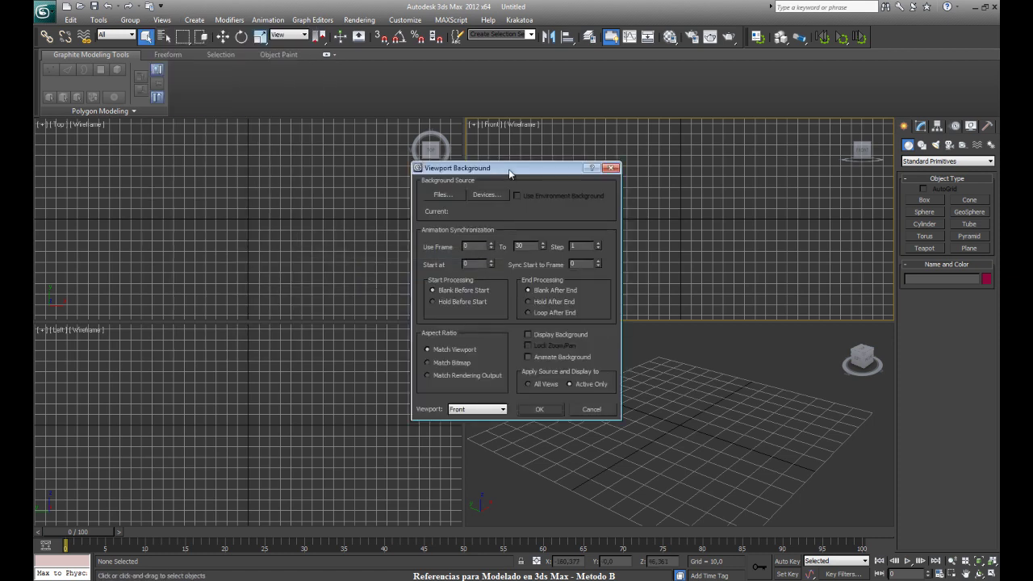
pyautogui.moveTo(507, 167); pyautogui.dragTo(429, 213)
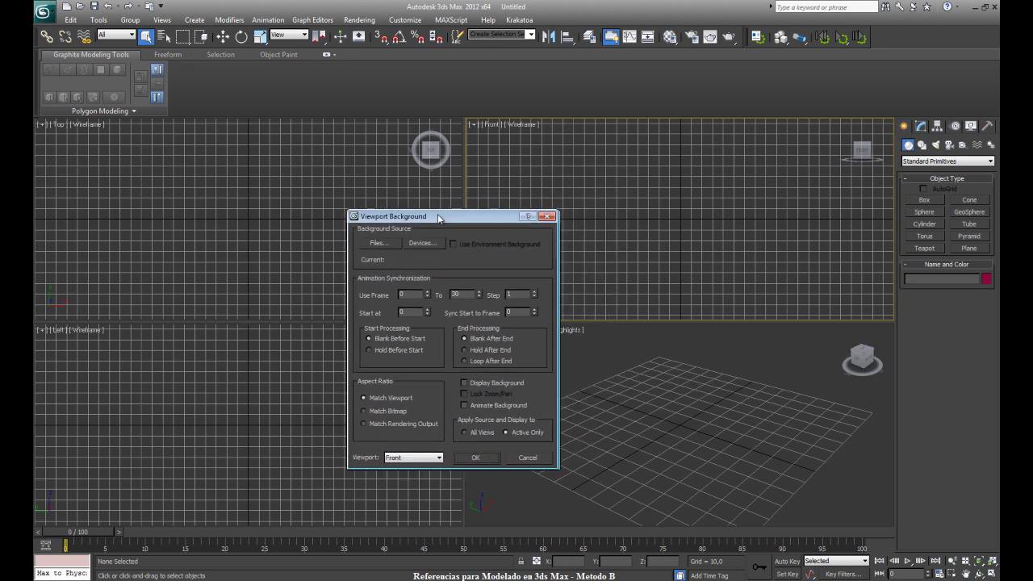
pyautogui.click(368, 242)
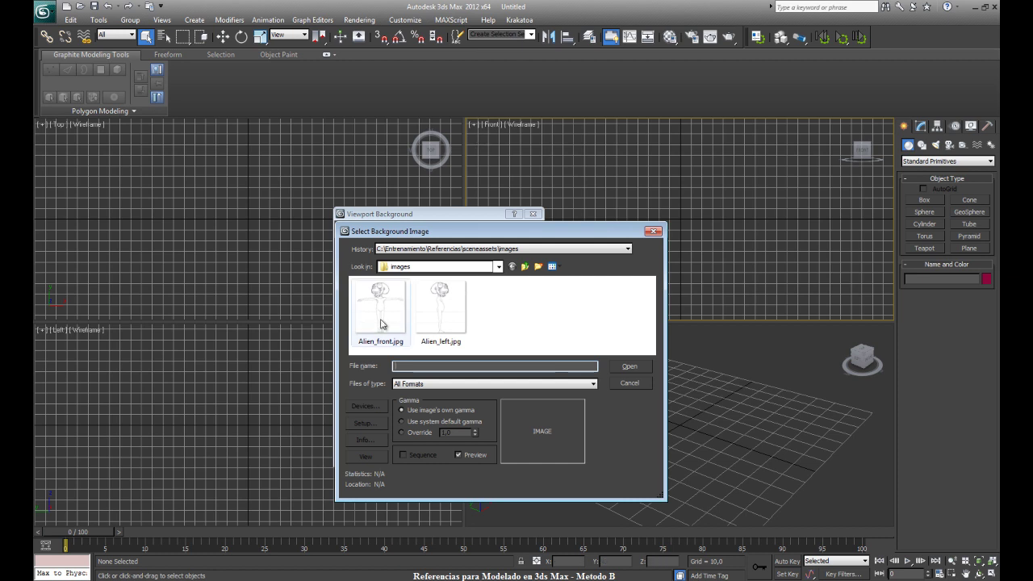
pyautogui.click(382, 321)
pyautogui.click(633, 367)
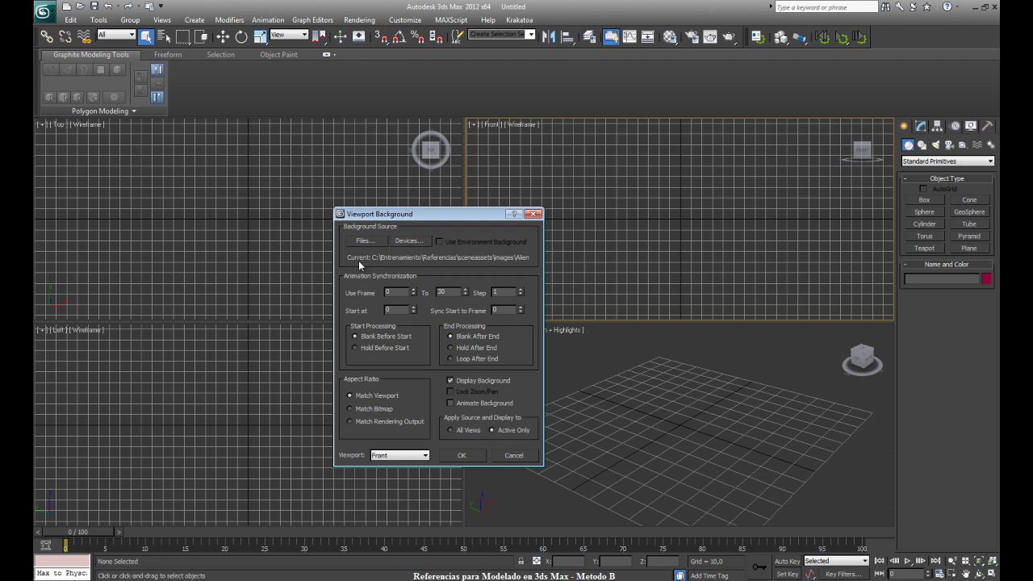
pyautogui.click(369, 410)
# Step: Apply the front sketch background and zoom out to frame it in the Front view
pyautogui.click(463, 456)
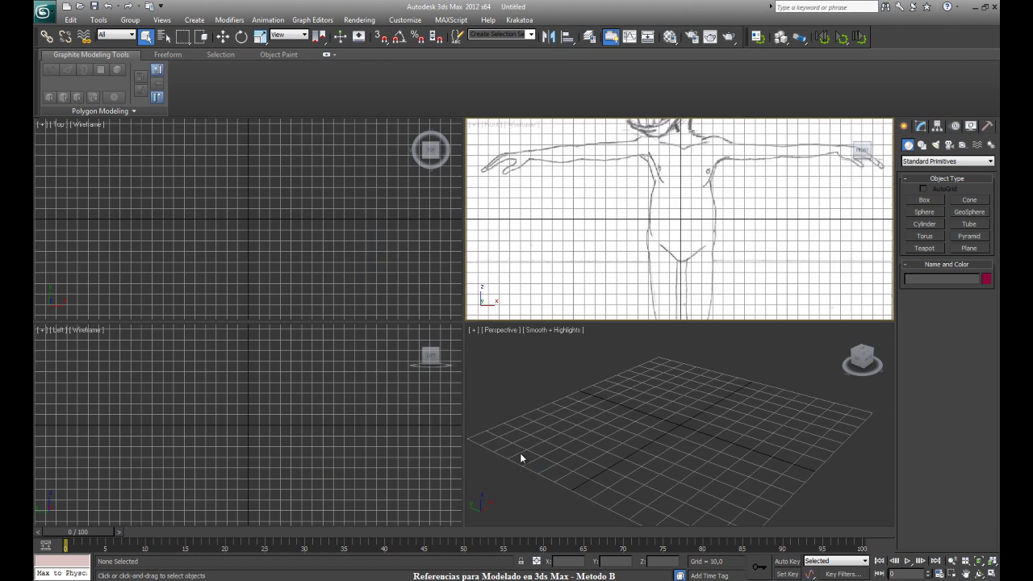
pyautogui.moveTo(653, 200)
pyautogui.mouseDown(button='middle')
pyautogui.moveTo(657, 231)
pyautogui.moveTo(620, 229)
pyautogui.moveTo(652, 215)
pyautogui.moveTo(640, 239)
pyautogui.moveTo(598, 198)
pyautogui.moveTo(625, 217)
pyautogui.mouseUp(button='middle')
pyautogui.scroll(-4, 652, 232)
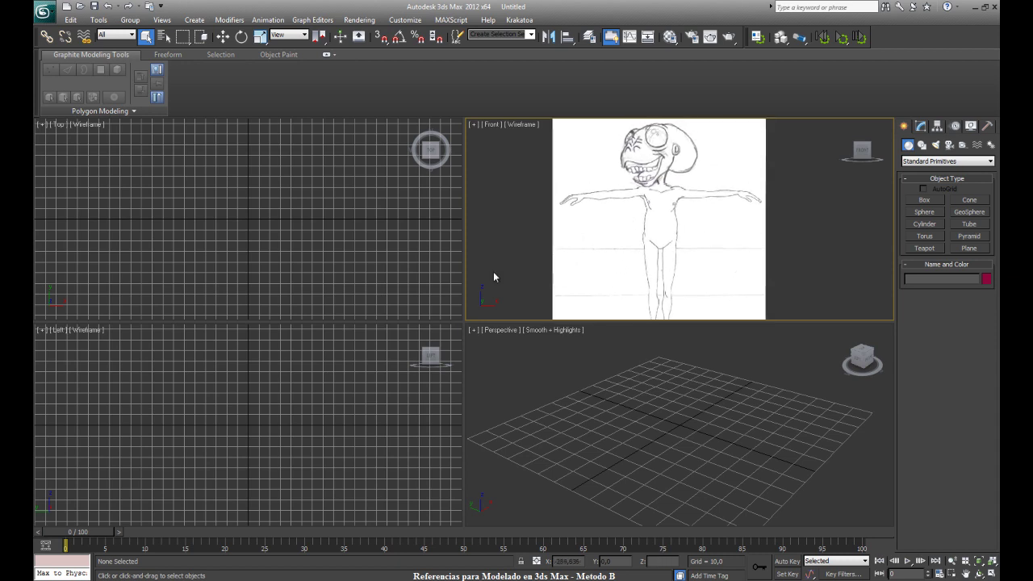
pyautogui.click(204, 404)
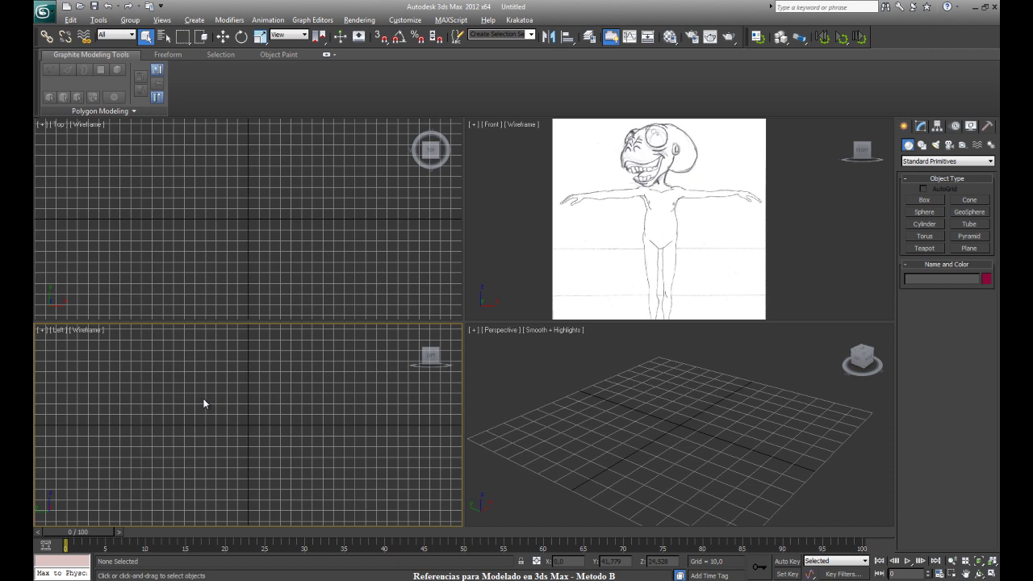
# Step: Choose Alien_left.jpg as the Left view background with the Match Bitmap aspect ratio
pyautogui.hotkey('alt', 'b')
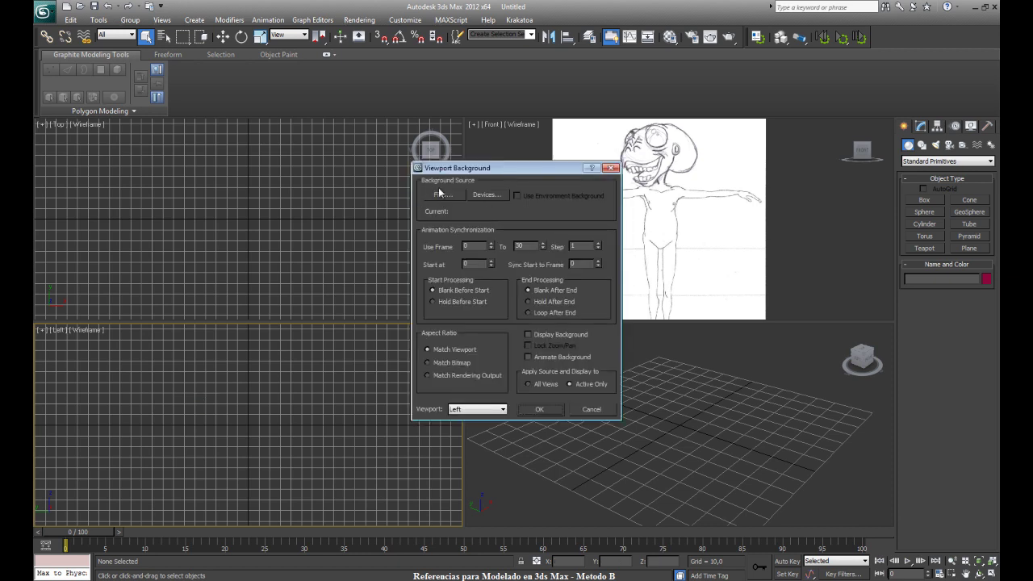
pyautogui.click(443, 197)
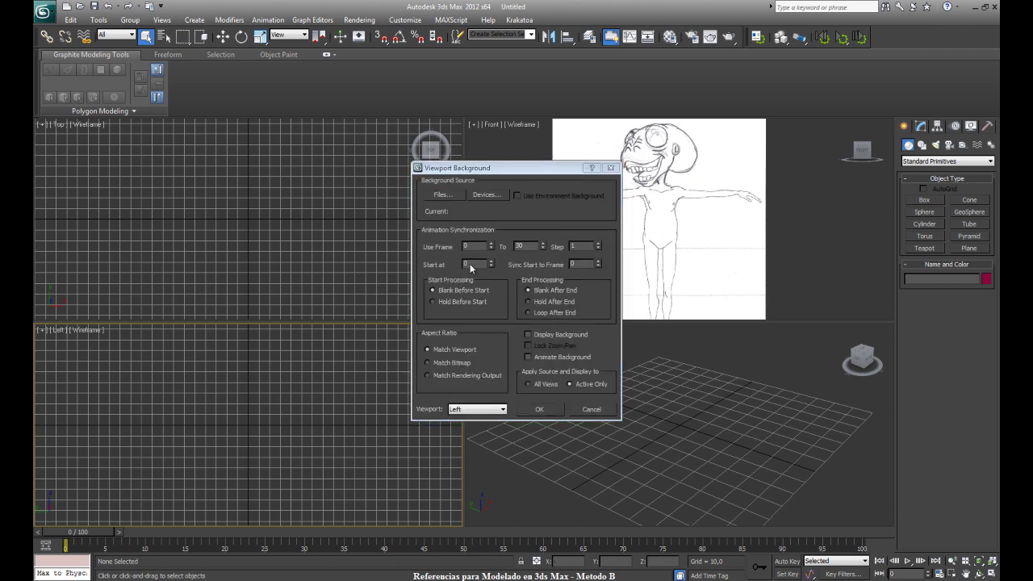
pyautogui.click(533, 264)
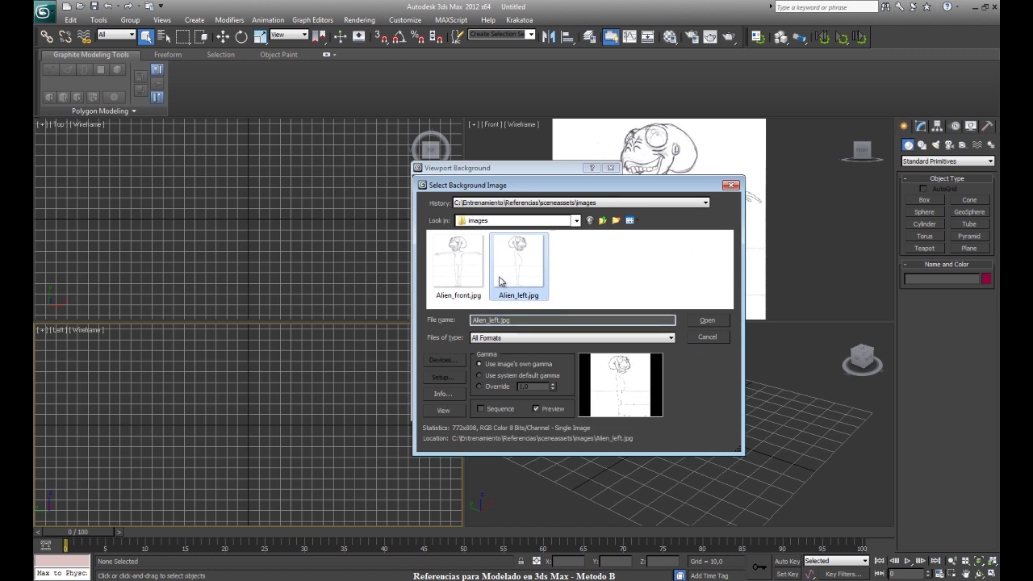
pyautogui.click(707, 320)
pyautogui.click(432, 362)
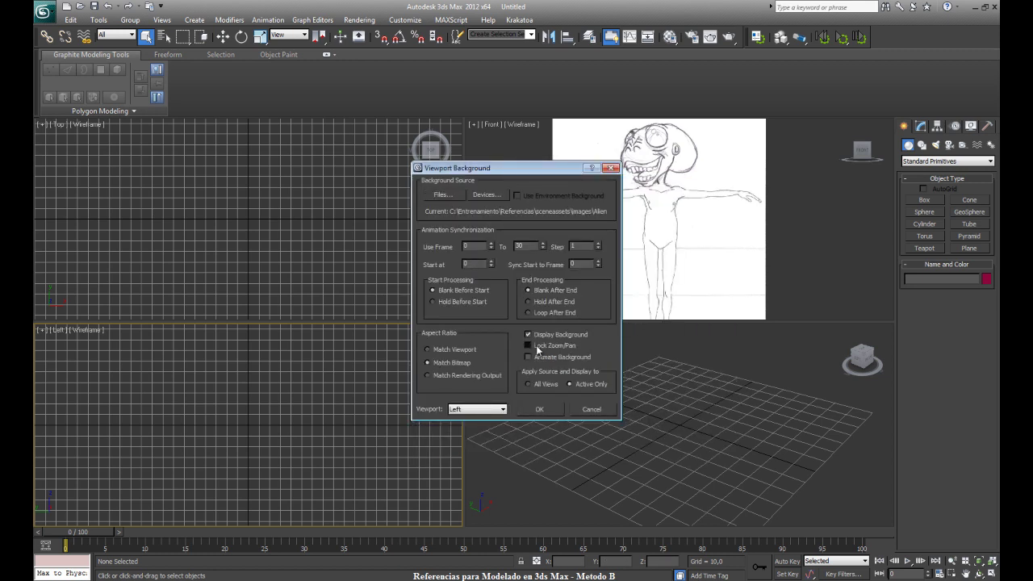
# Step: Apply the side sketch, pan it into place in the Left view, and hide its grid
pyautogui.click(539, 409)
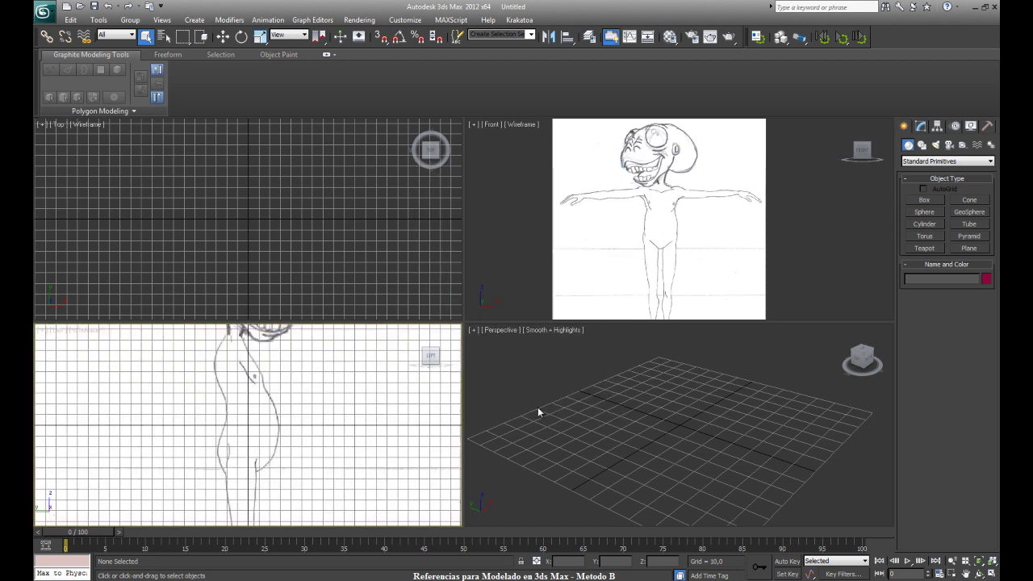
pyautogui.moveTo(355, 374); pyautogui.dragTo(346, 399, button='middle')
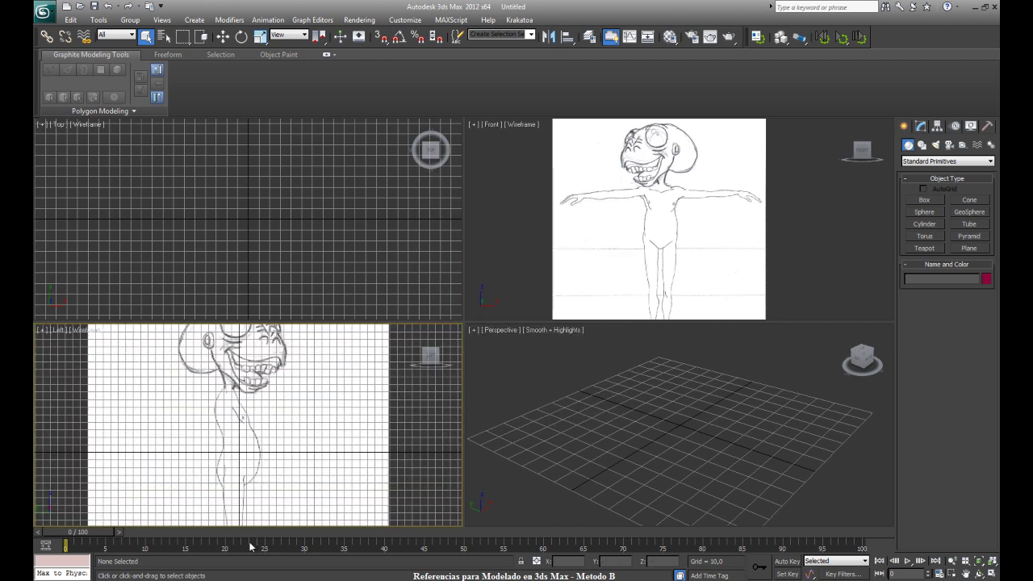
pyautogui.moveTo(256, 432); pyautogui.dragTo(280, 417, button='middle')
pyautogui.moveTo(667, 427)
pyautogui.keyDown('alt'); pyautogui.mouseDown(button='middle')
pyautogui.moveTo(617, 448)
pyautogui.moveTo(663, 394)
pyautogui.moveTo(587, 450)
pyautogui.moveTo(764, 420)
pyautogui.moveTo(673, 392)
pyautogui.moveTo(646, 447)
pyautogui.moveTo(617, 444)
pyautogui.mouseUp(button='middle'); pyautogui.keyUp('alt')
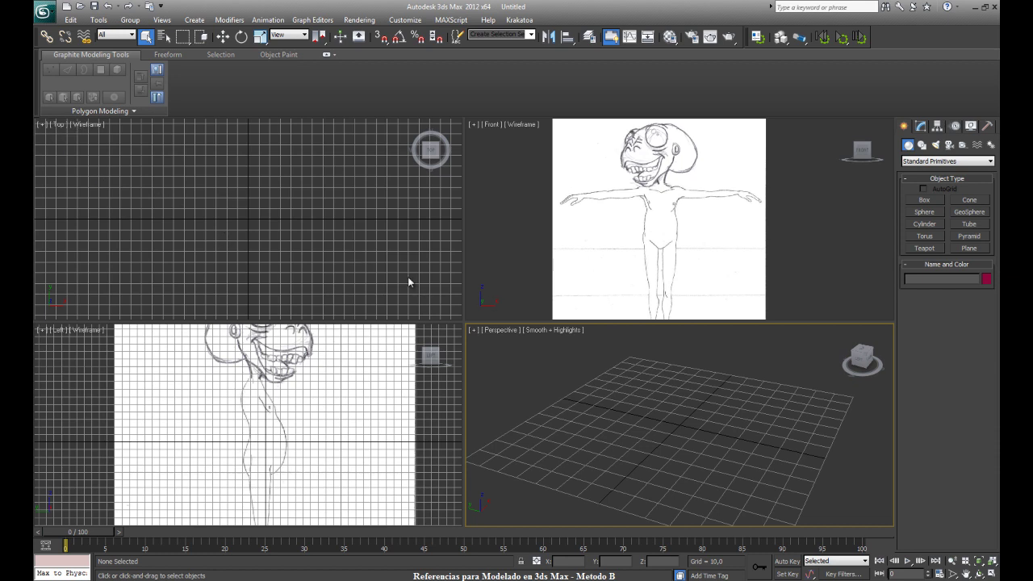
pyautogui.moveTo(692, 427)
pyautogui.keyDown('alt'); pyautogui.mouseDown(button='middle')
pyautogui.moveTo(678, 431)
pyautogui.moveTo(664, 414)
pyautogui.mouseUp(button='middle'); pyautogui.keyUp('alt')
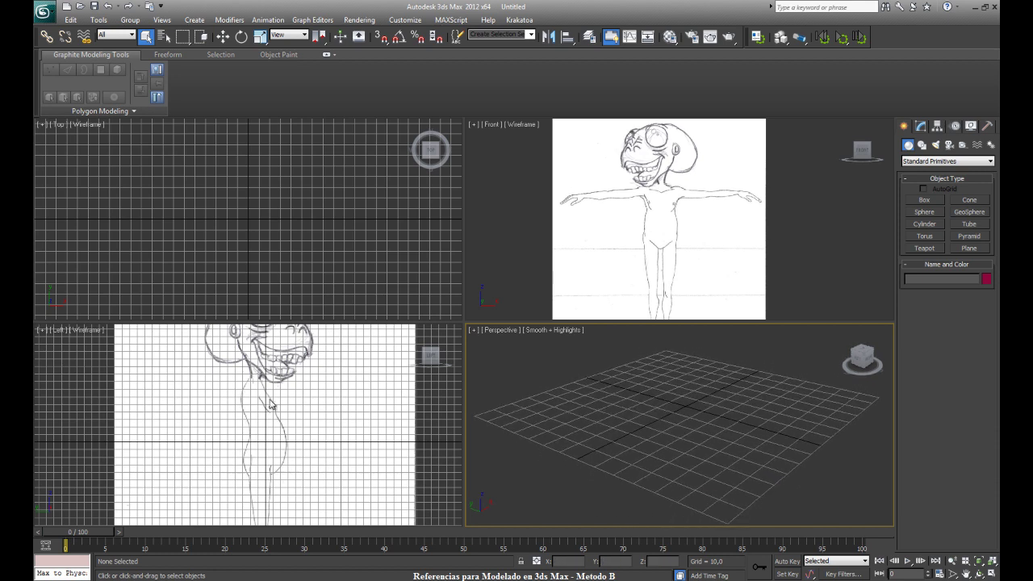
pyautogui.moveTo(271, 403); pyautogui.dragTo(274, 402, button='middle')
pyautogui.press('g')
pyautogui.moveTo(611, 413); pyautogui.dragTo(608, 427, button='middle')
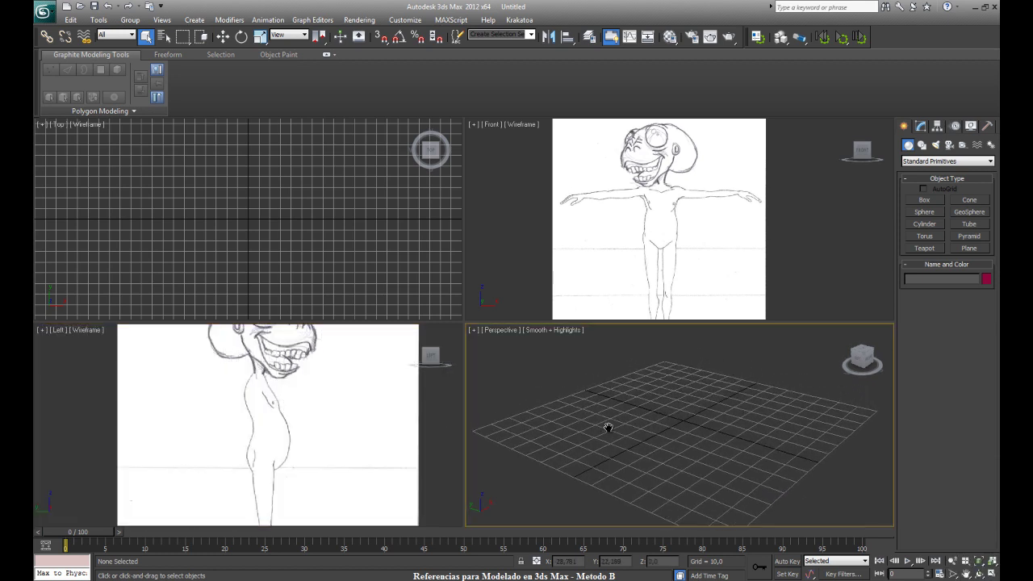
# Step: Draw a box over the alien's torso in the Front view
pyautogui.click(925, 201)
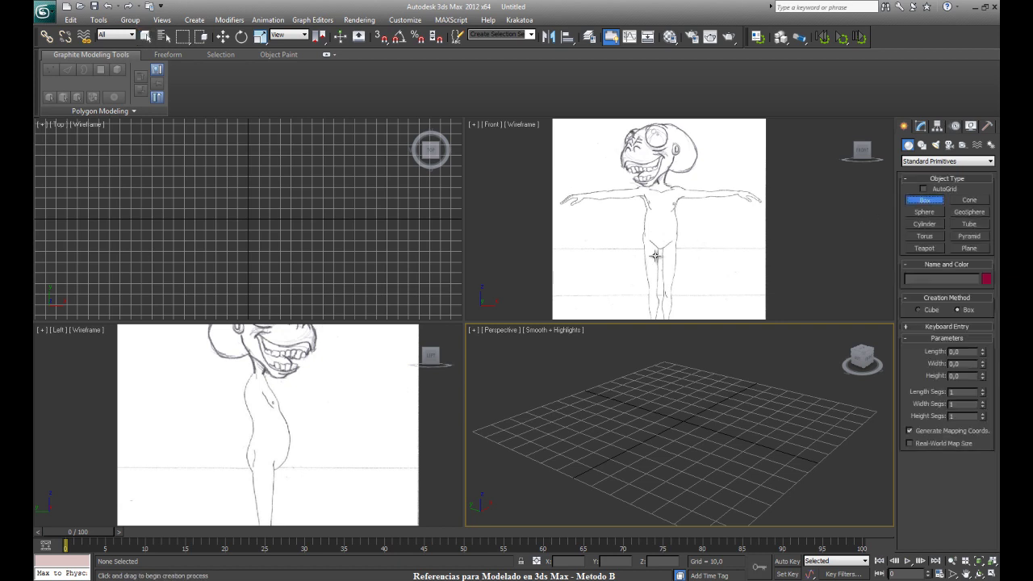
pyautogui.moveTo(642, 184); pyautogui.dragTo(675, 224)
pyautogui.click(673, 205)
pyautogui.rightClick(516, 130)
# Step: Set the Front and Left views to Smooth + Highlights shading
pyautogui.click(519, 129)
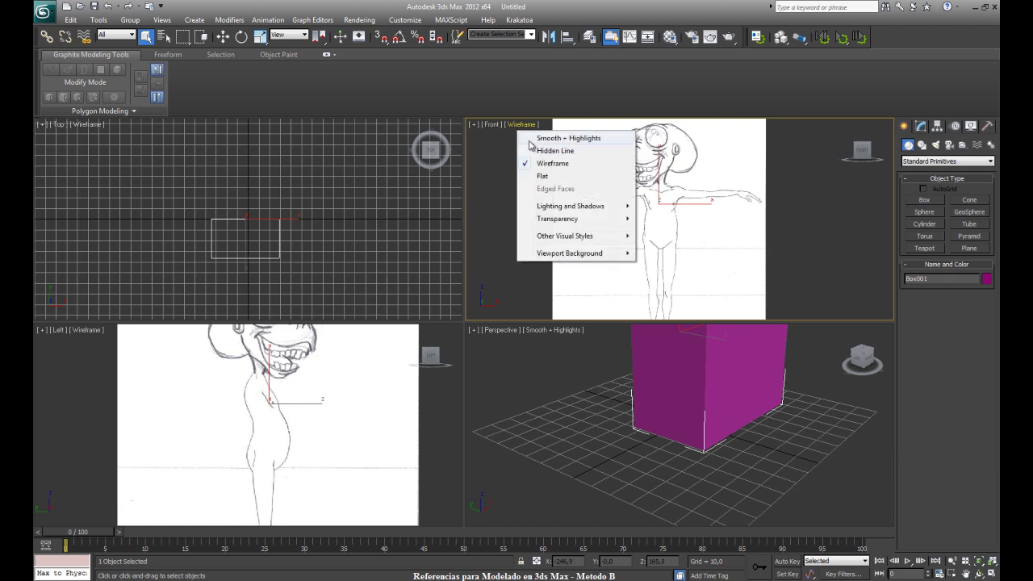
pyautogui.click(534, 139)
pyautogui.rightClick(84, 332)
pyautogui.click(85, 331)
pyautogui.click(97, 343)
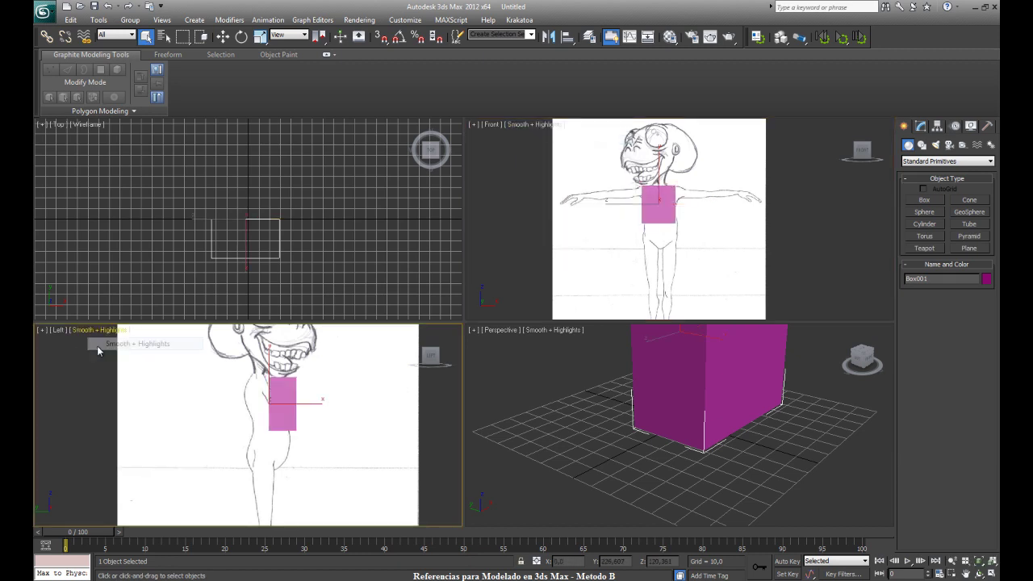
# Step: Move the box onto the torso in the Left view
pyautogui.scroll(1, 327, 430)
pyautogui.scroll(1, 319, 434)
pyautogui.press('w')
pyautogui.moveTo(332, 409); pyautogui.dragTo(305, 410)
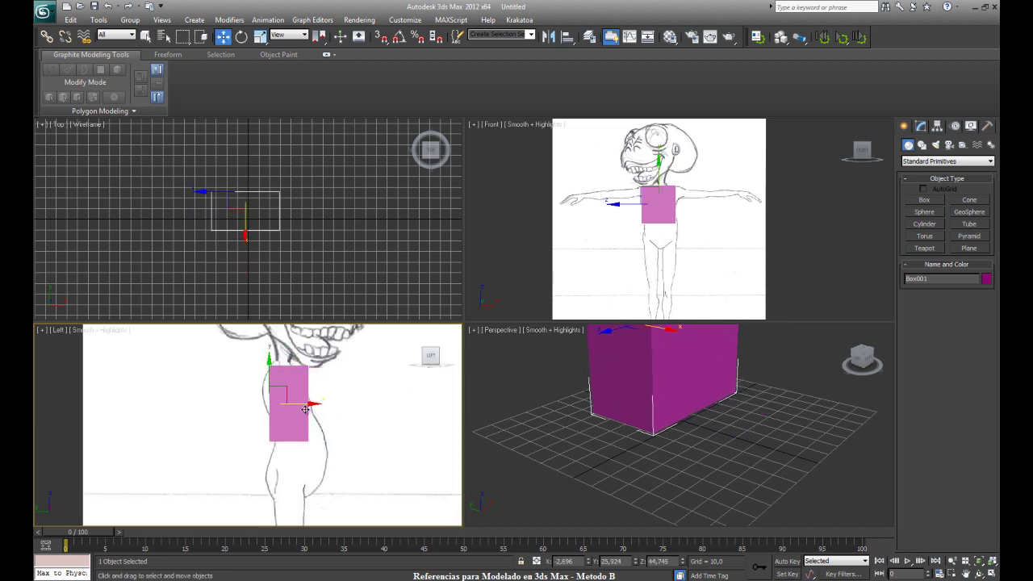
pyautogui.rightClick(307, 414)
# Step: Convert the box to Editable Poly and shift its top and bottom vertices in the Left view
pyautogui.click(427, 501)
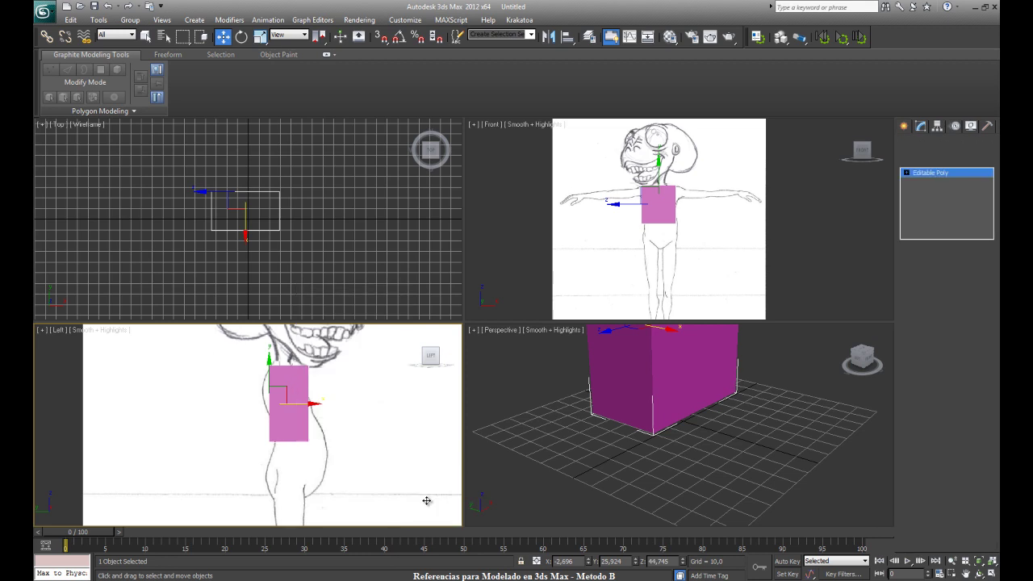
pyautogui.press('1')
pyautogui.moveTo(239, 348)
pyautogui.mouseDown()
pyautogui.moveTo(307, 382)
pyautogui.moveTo(318, 368)
pyautogui.mouseUp()
pyautogui.moveTo(242, 426)
pyautogui.mouseDown()
pyautogui.moveTo(329, 459)
pyautogui.moveTo(346, 442)
pyautogui.mouseUp()
pyautogui.moveTo(243, 422); pyautogui.dragTo(288, 449)
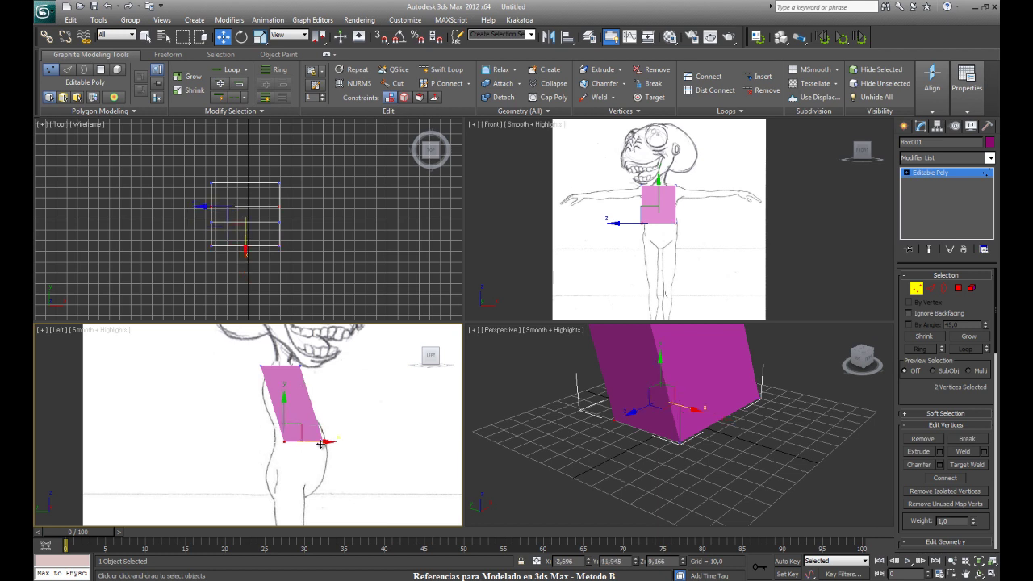
# Step: Move the box's corner vertices outward to cover the torso in the Front view
pyautogui.scroll(3, 651, 195)
pyautogui.scroll(2, 652, 195)
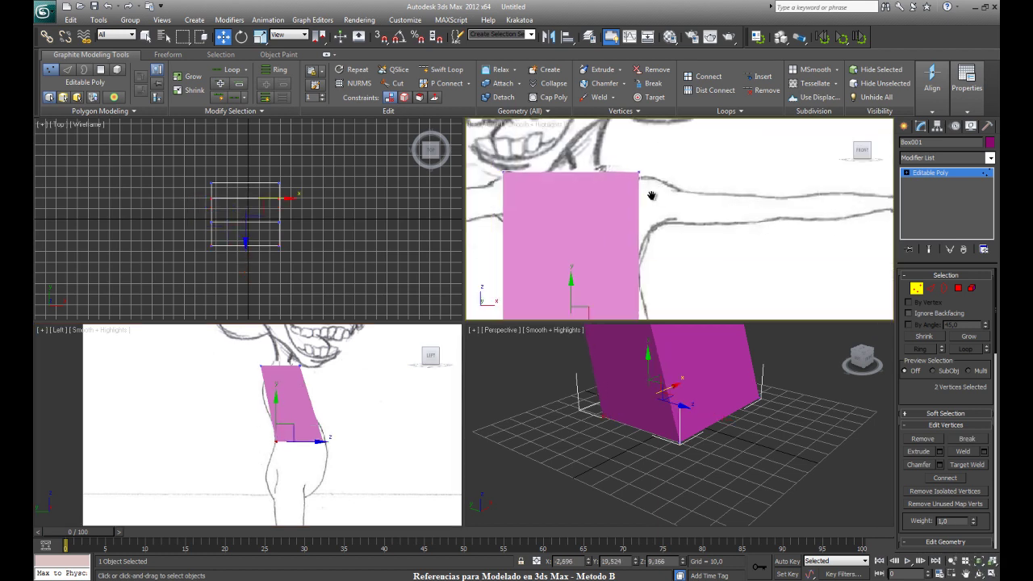
pyautogui.moveTo(652, 196); pyautogui.dragTo(734, 130, button='middle')
pyautogui.moveTo(549, 220)
pyautogui.mouseDown()
pyautogui.moveTo(613, 251)
pyautogui.moveTo(646, 230)
pyautogui.mouseUp()
pyautogui.moveTo(761, 200)
pyautogui.mouseDown()
pyautogui.moveTo(710, 242)
pyautogui.moveTo(752, 229)
pyautogui.mouseUp()
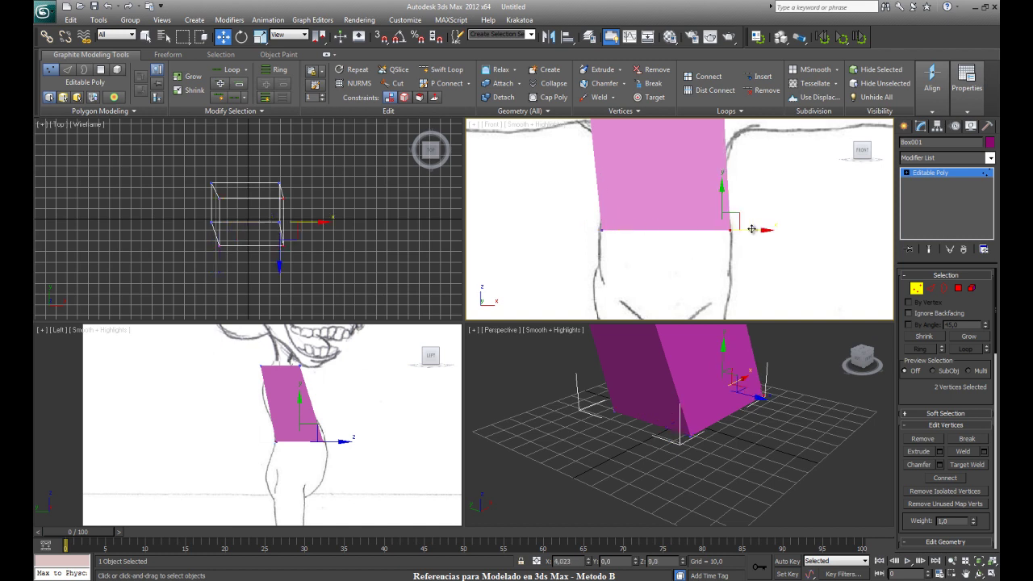
pyautogui.moveTo(751, 229); pyautogui.dragTo(741, 298, button='middle')
pyautogui.moveTo(730, 180); pyautogui.dragTo(609, 208)
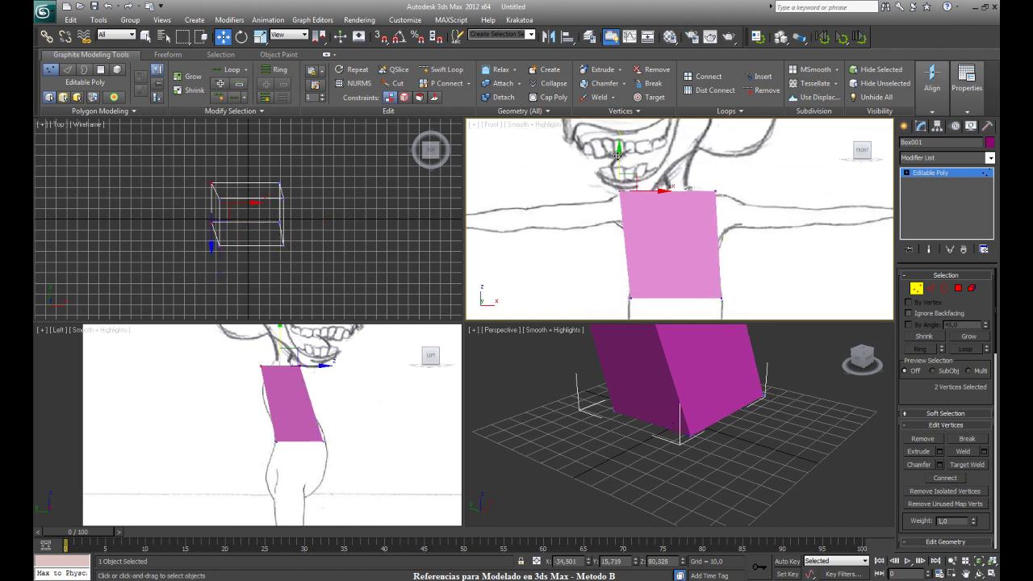
pyautogui.moveTo(730, 205); pyautogui.dragTo(715, 173)
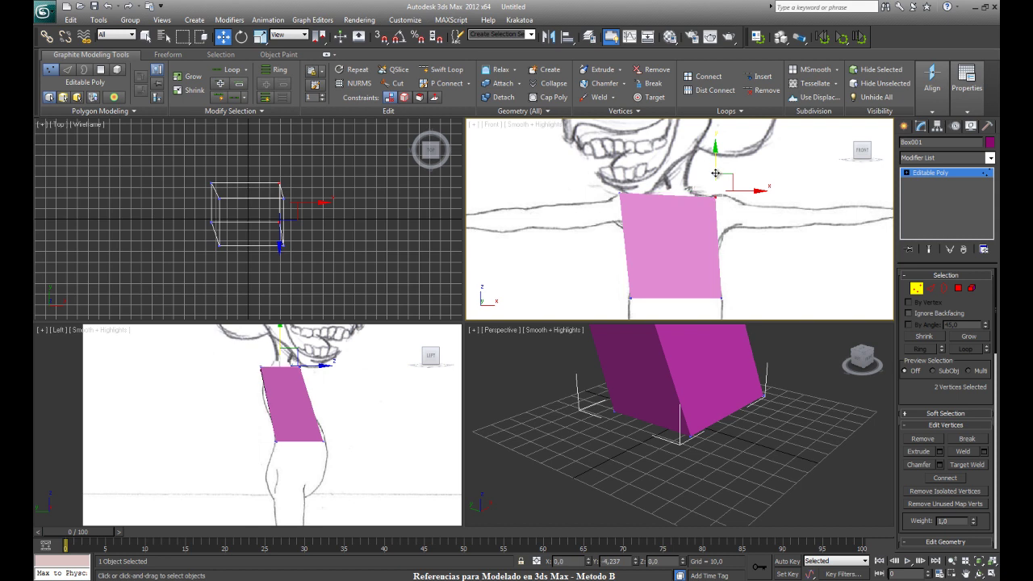
pyautogui.click(763, 281)
# Step: Orbit to face the box and reopen the Front view's Viewport Background settings
pyautogui.scroll(2, 588, 458)
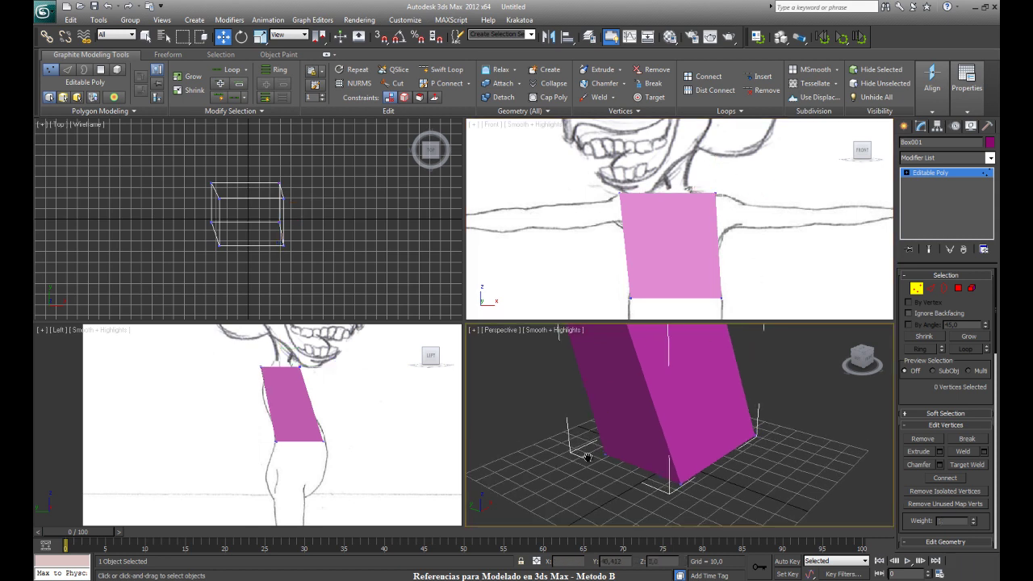
pyautogui.scroll(-5, 588, 458)
pyautogui.moveTo(588, 458)
pyautogui.keyDown('alt'); pyautogui.mouseDown(button='middle')
pyautogui.moveTo(593, 395)
pyautogui.moveTo(608, 392)
pyautogui.mouseUp(button='middle'); pyautogui.keyUp('alt')
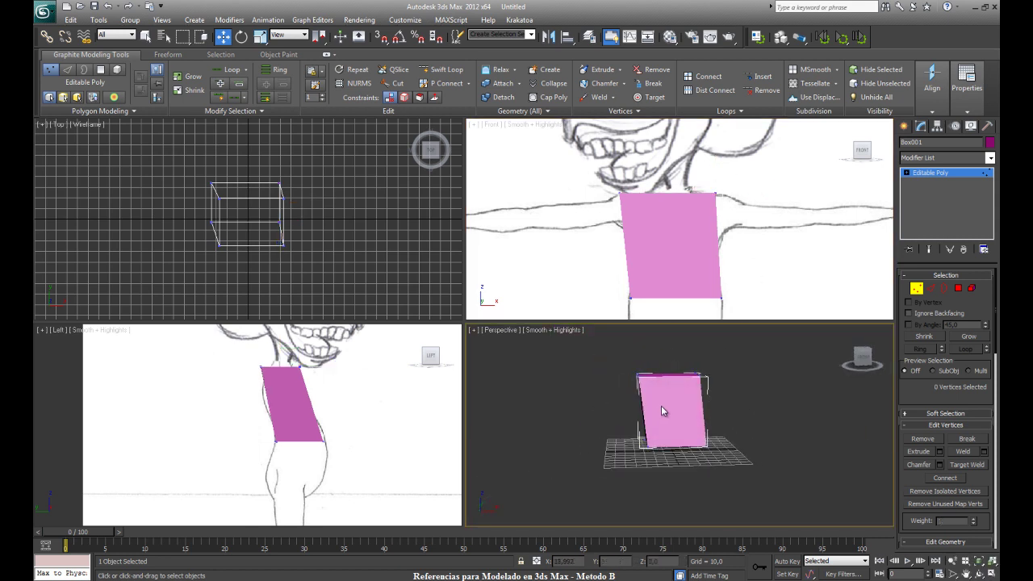
pyautogui.click(545, 179)
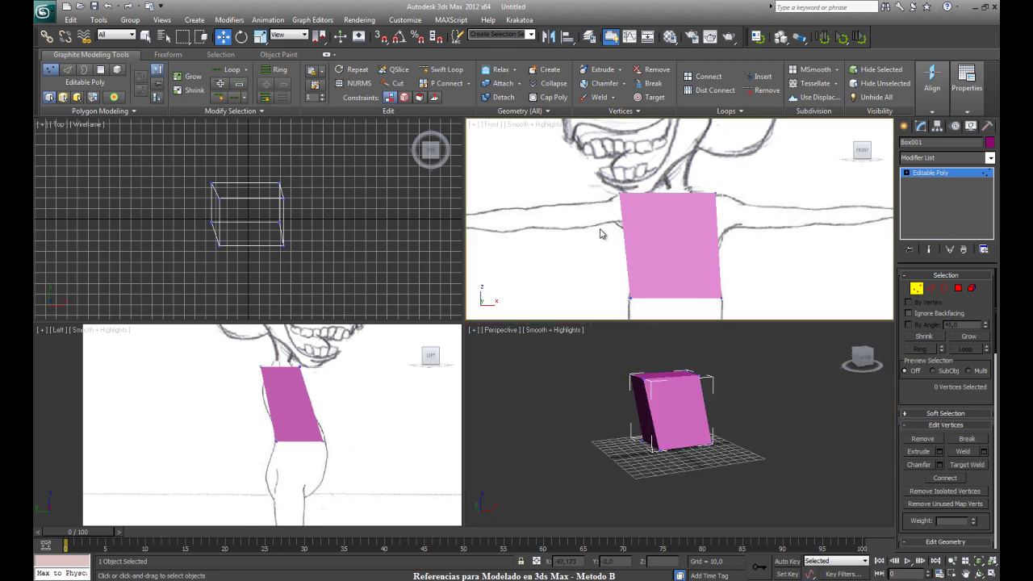
pyautogui.hotkey('alt', 'b')
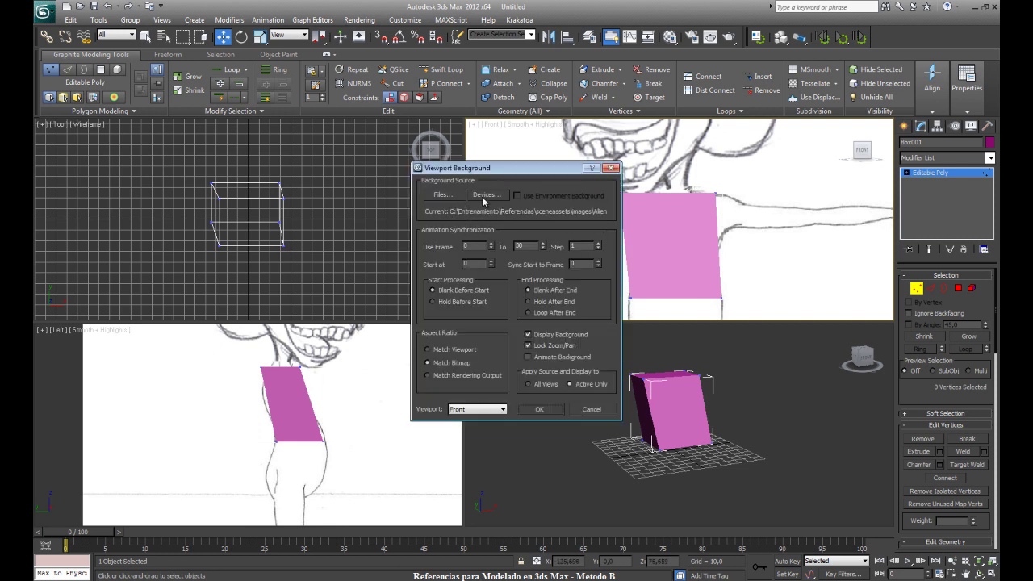
# Step: Clear the Front viewport background through an empty device input, then make the Left view active
pyautogui.click(484, 197)
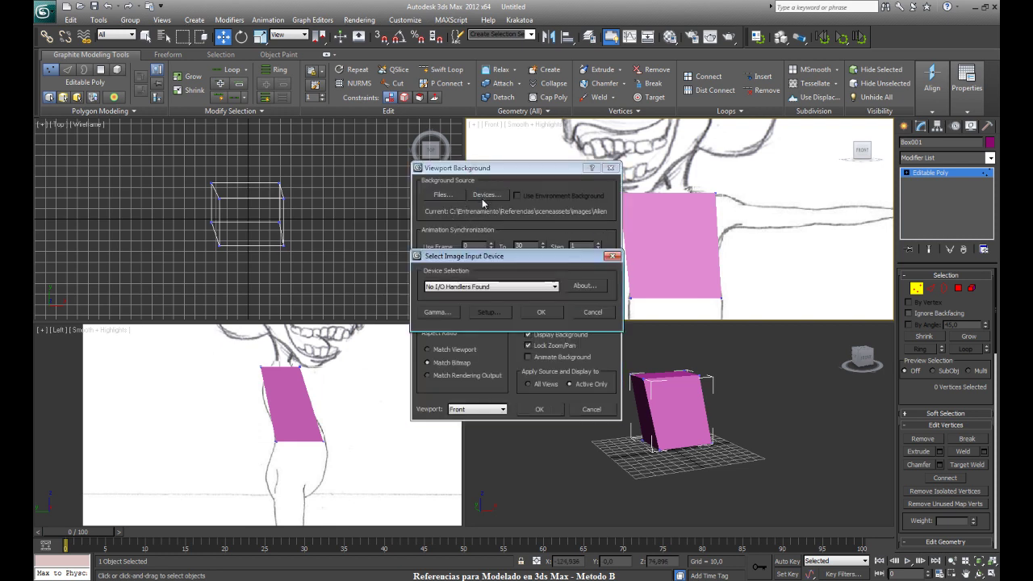
pyautogui.click(541, 313)
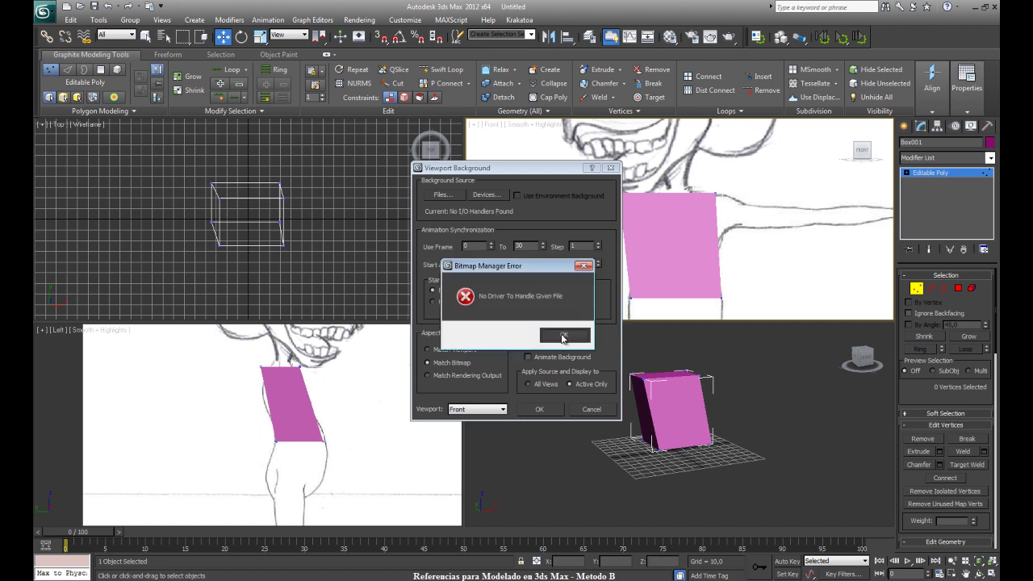
pyautogui.click(563, 338)
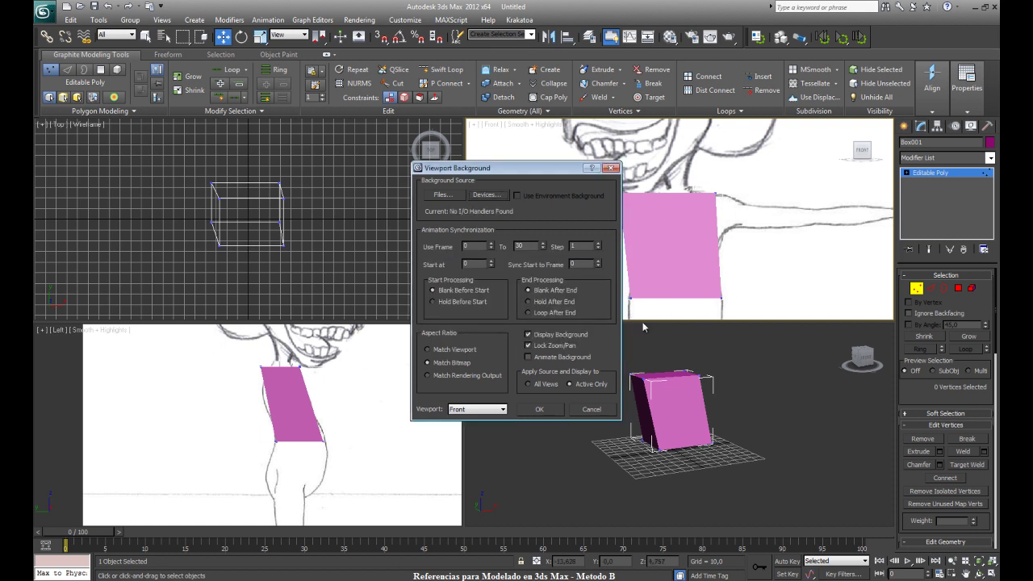
pyautogui.click(539, 410)
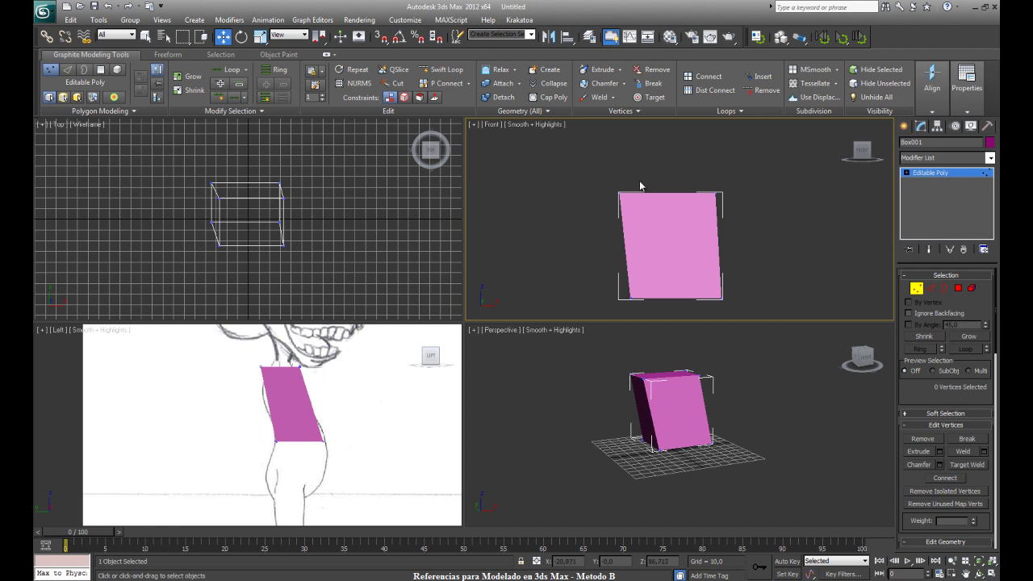
pyautogui.click(376, 365)
pyautogui.click(229, 19)
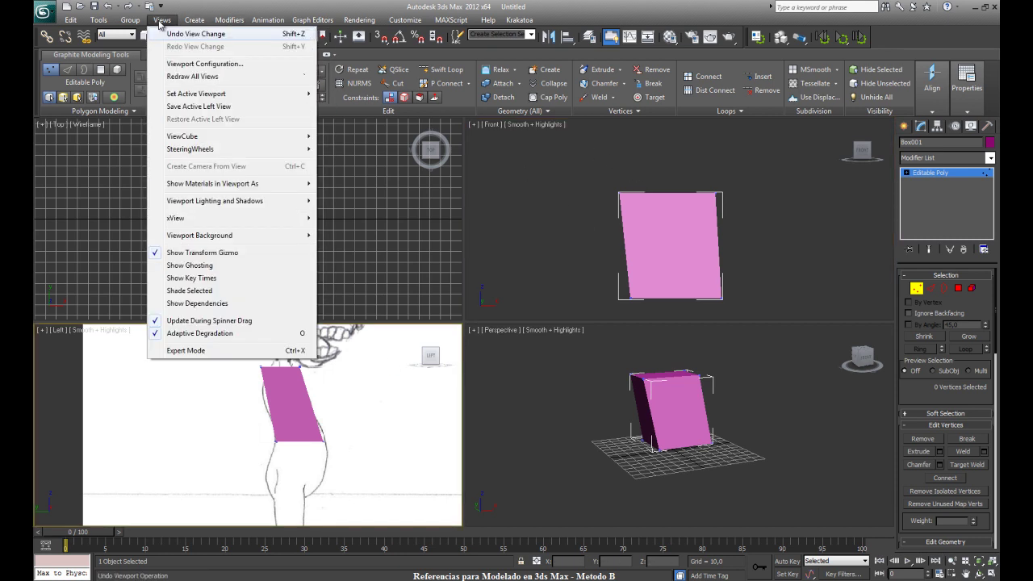
pyautogui.moveTo(199, 234)
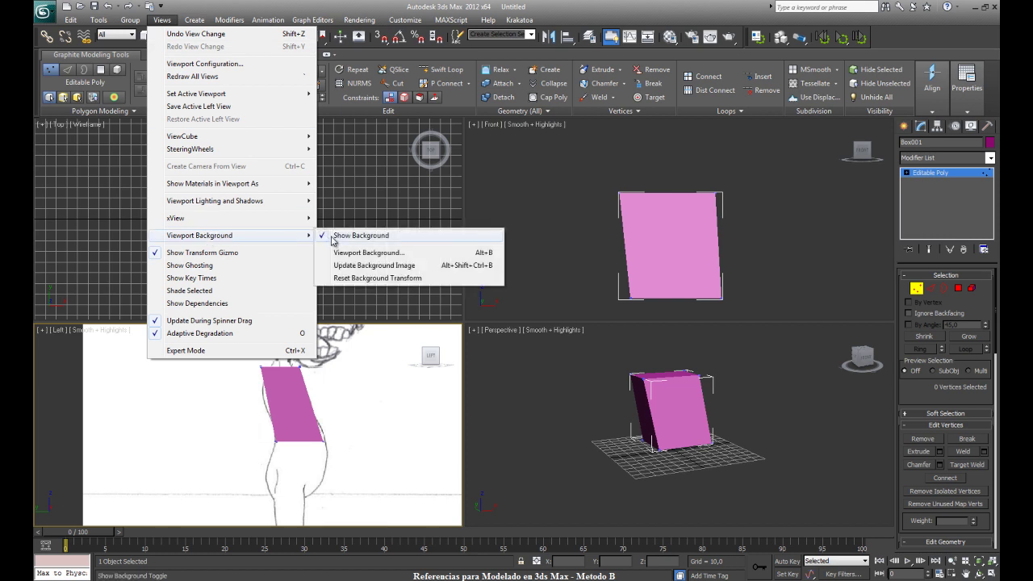
# Step: Hide the alien side sketch in the Left view and reposition both views
pyautogui.click(339, 238)
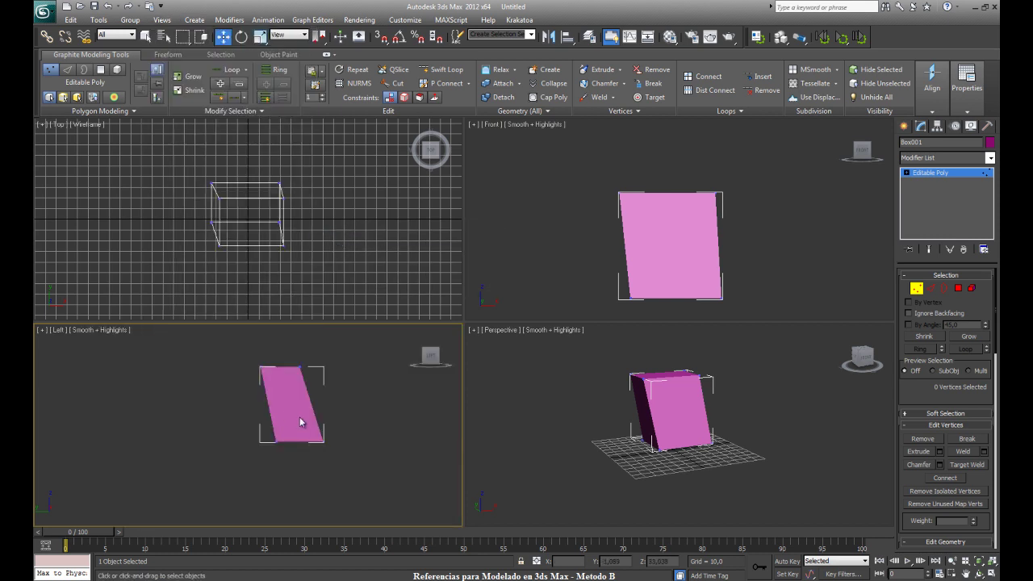
pyautogui.moveTo(333, 413); pyautogui.dragTo(318, 404, button='middle')
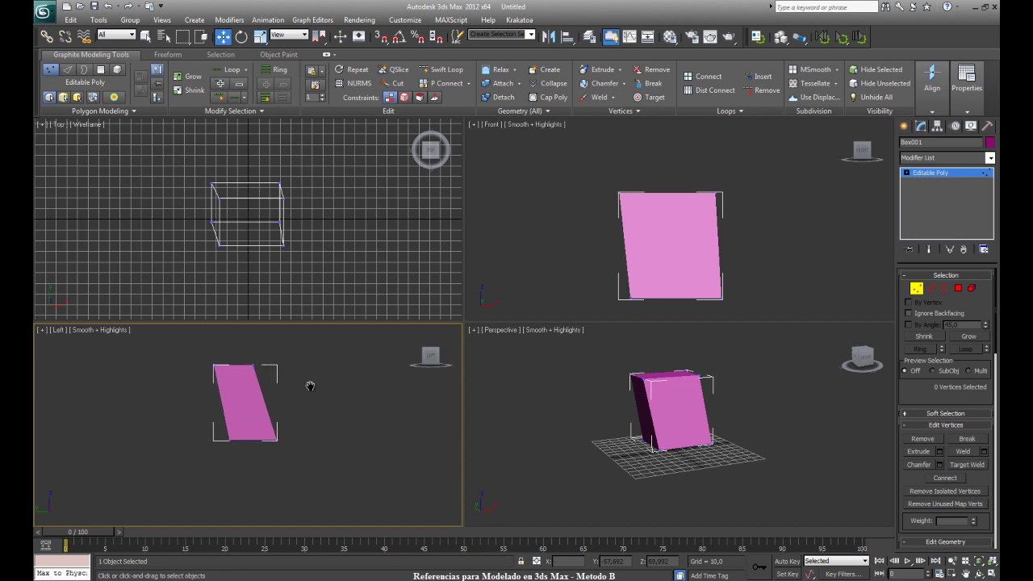
pyautogui.moveTo(548, 257); pyautogui.dragTo(555, 252, button='middle')
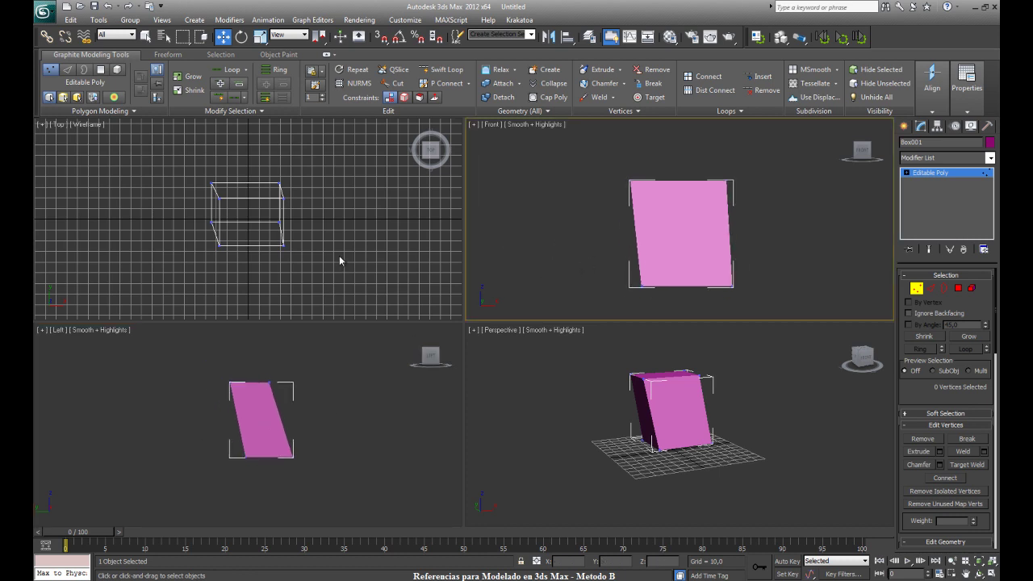
# Step: Show the Left view's alien side sketch again and zoom out to frame the box
pyautogui.click(162, 19)
pyautogui.moveTo(199, 235)
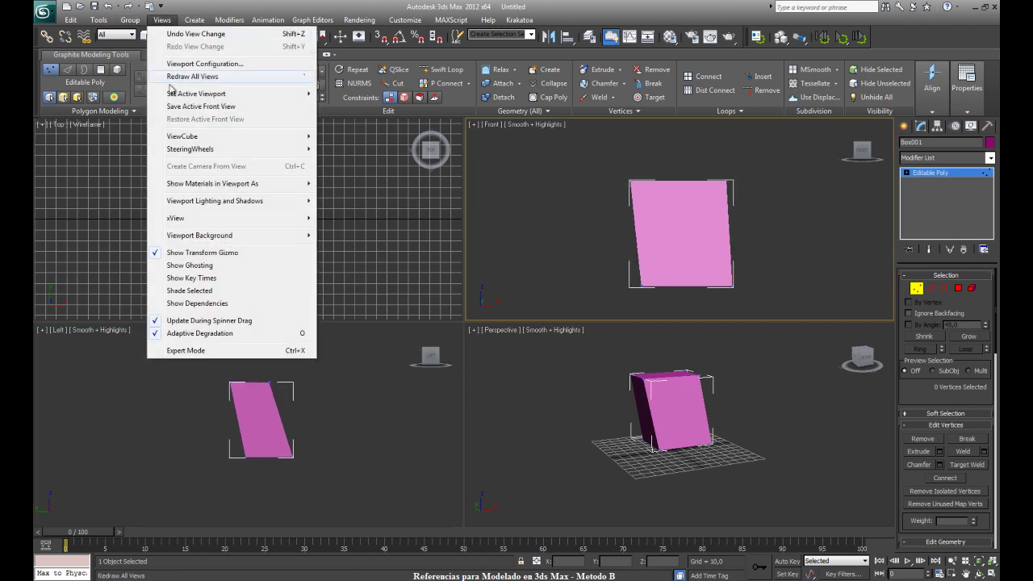
pyautogui.click(343, 235)
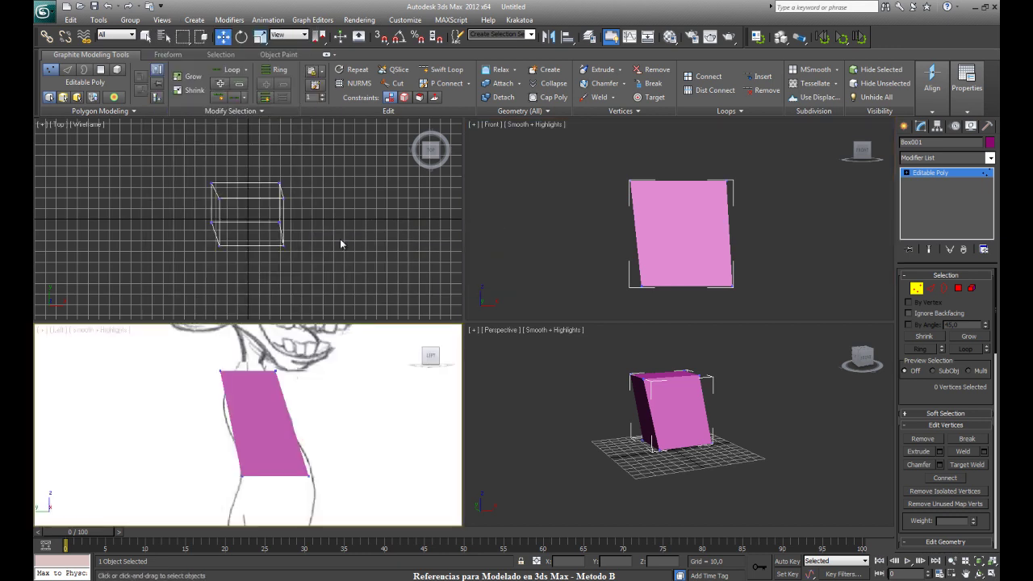
pyautogui.moveTo(353, 415); pyautogui.dragTo(340, 416, button='middle')
pyautogui.scroll(-1, 341, 416)
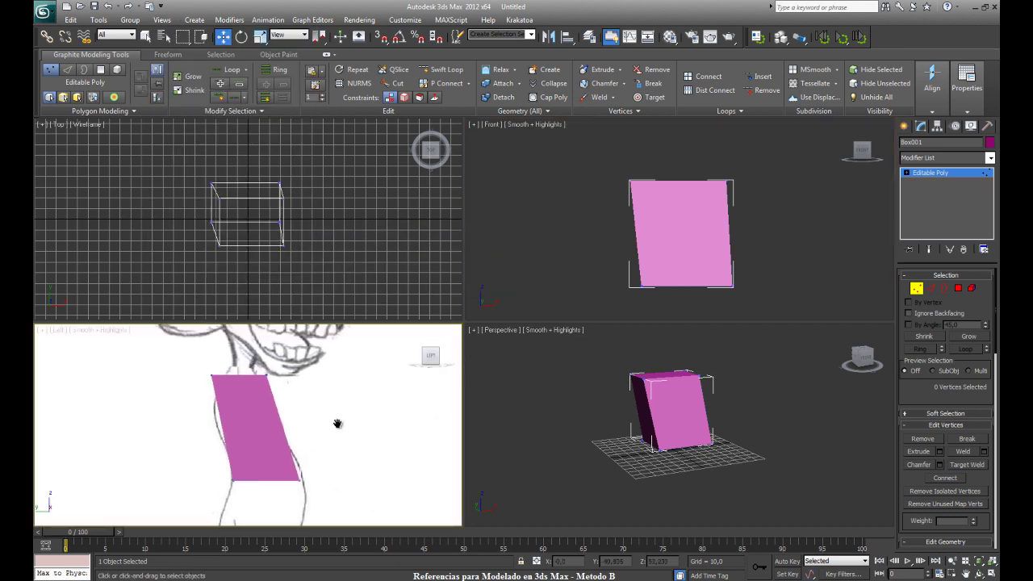
pyautogui.scroll(-1, 339, 422)
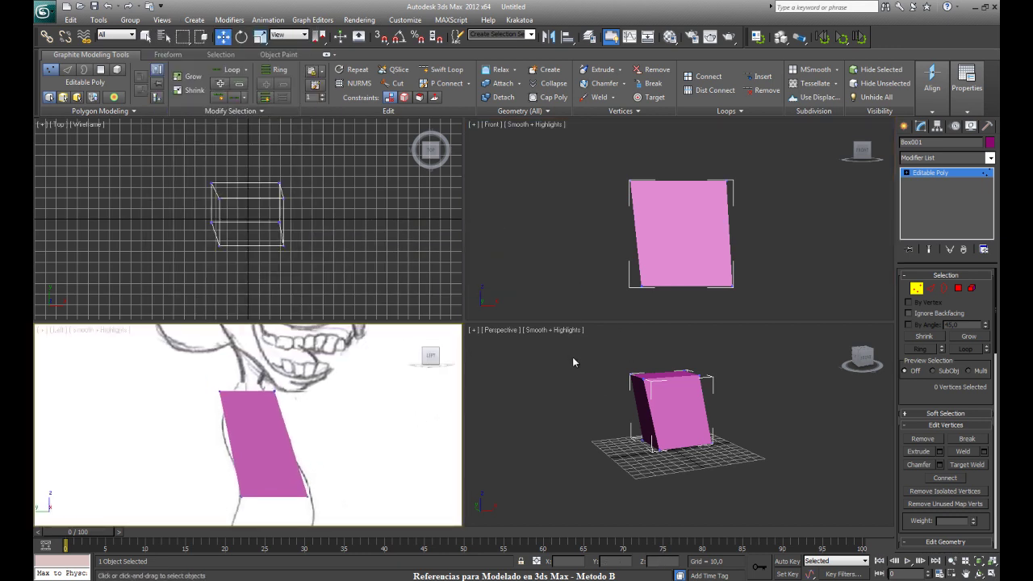
pyautogui.moveTo(570, 261); pyautogui.dragTo(565, 270, button='middle')
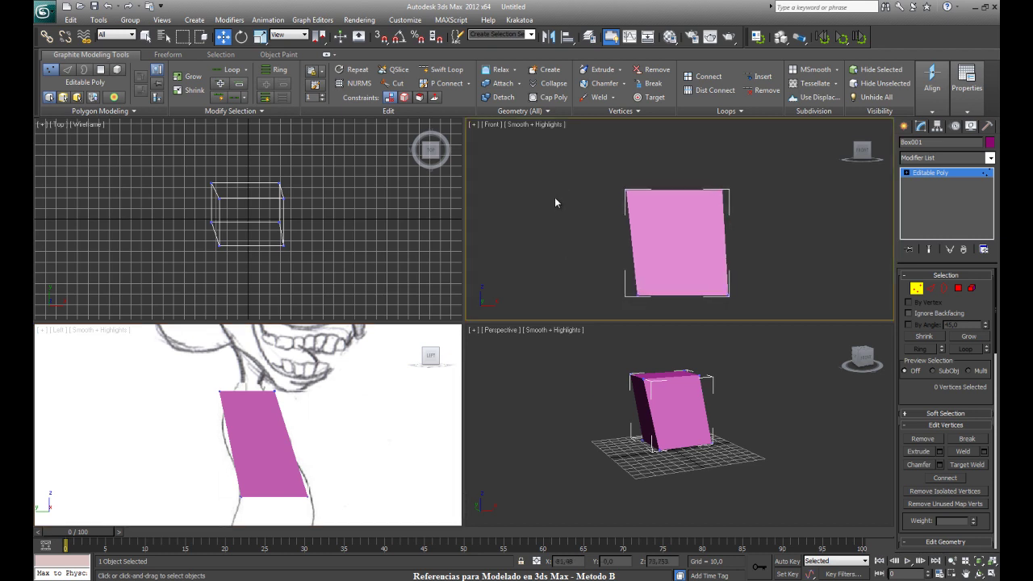
# Step: Load the alien front sketch image as the Front viewport background
pyautogui.hotkey('alt', 'b')
pyautogui.click(441, 194)
pyautogui.doubleClick(458, 258)
pyautogui.click(540, 410)
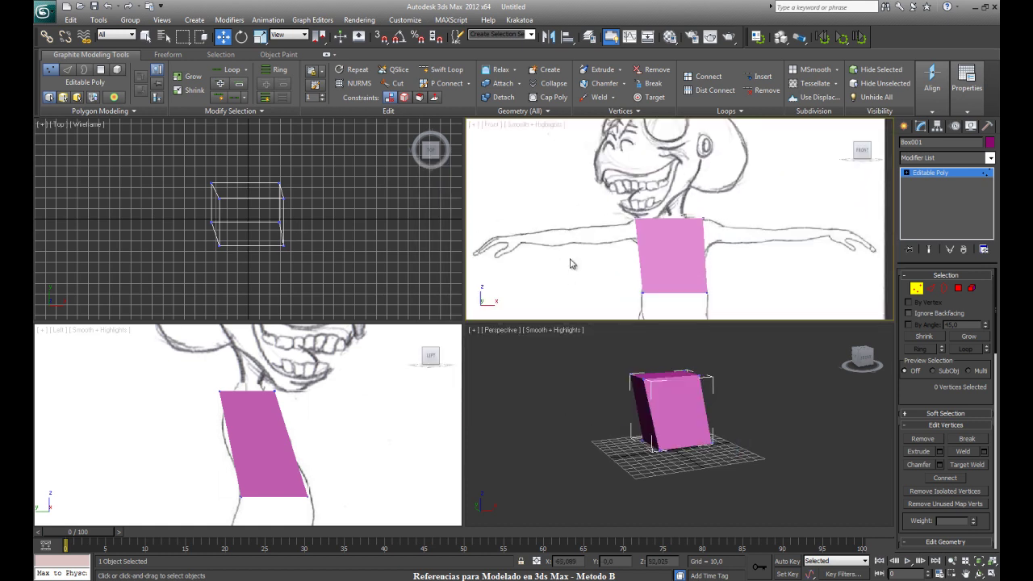
pyautogui.moveTo(576, 250); pyautogui.dragTo(562, 228, button='middle')
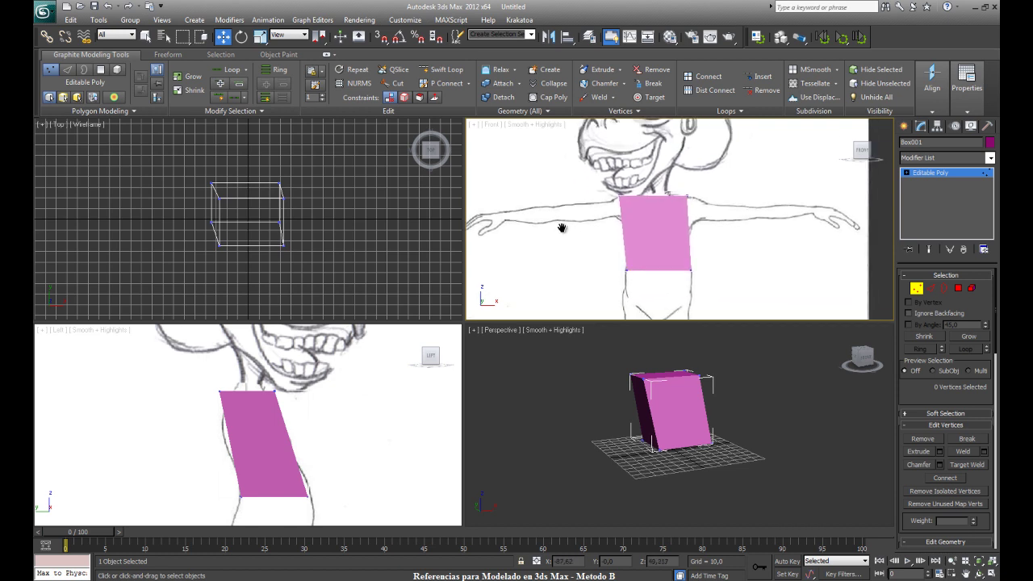
# Step: Briefly select the box's bottom-edge vertices, then recenter the Front view on the figure
pyautogui.moveTo(595, 253); pyautogui.dragTo(719, 281)
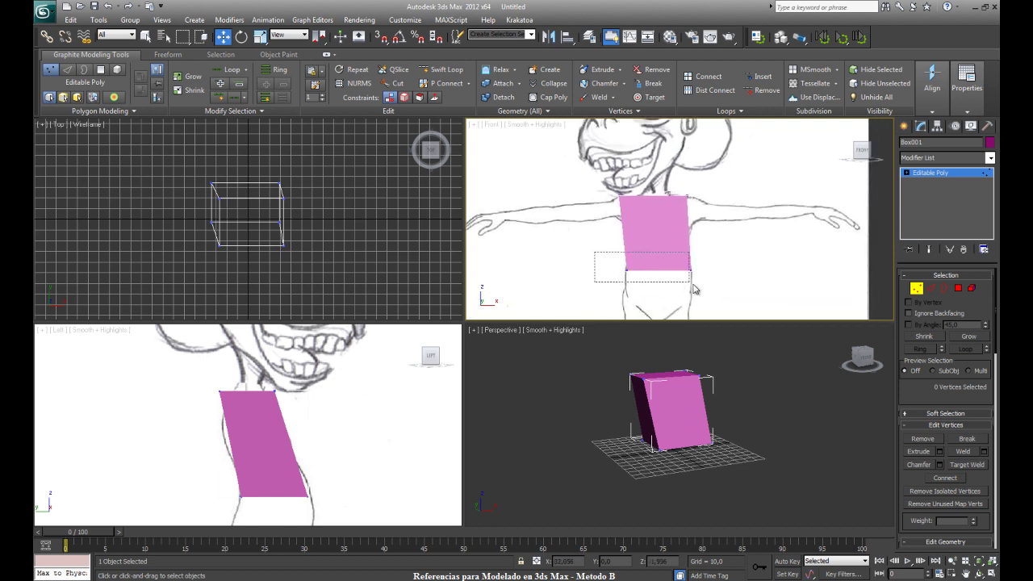
pyautogui.click(739, 266)
pyautogui.moveTo(653, 267); pyautogui.dragTo(610, 226, button='middle')
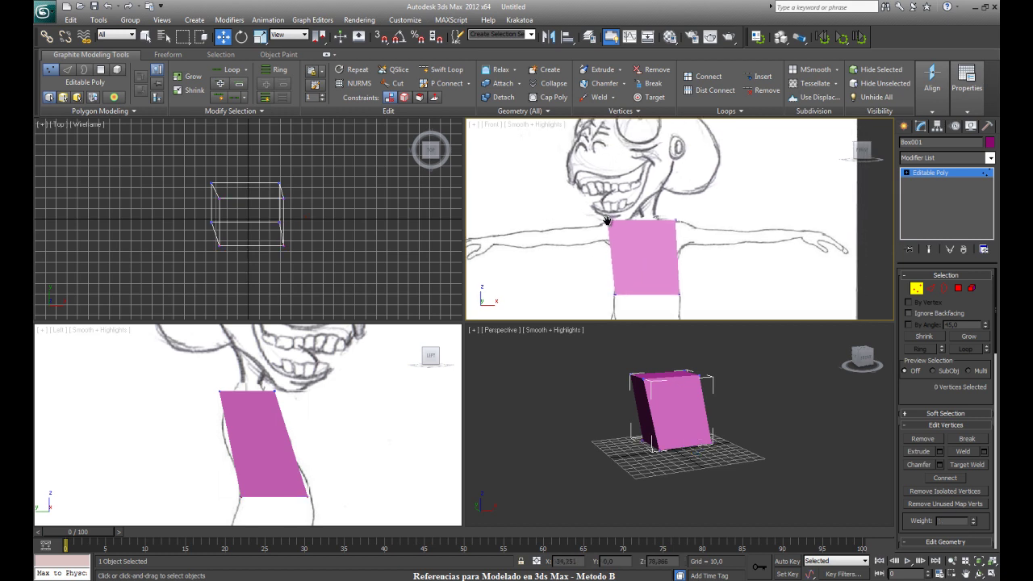
pyautogui.scroll(-3, 613, 224)
pyautogui.scroll(3, 613, 224)
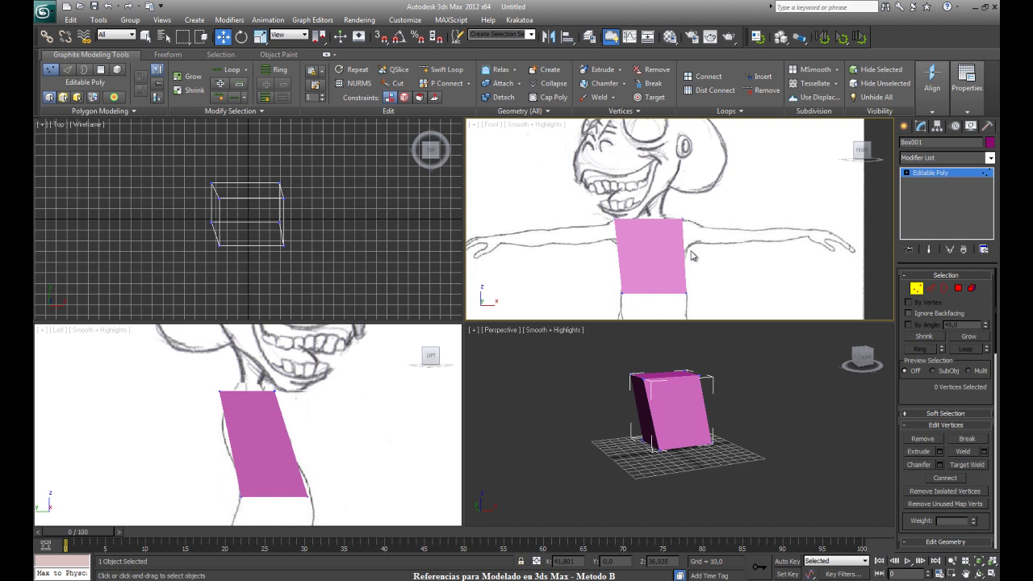